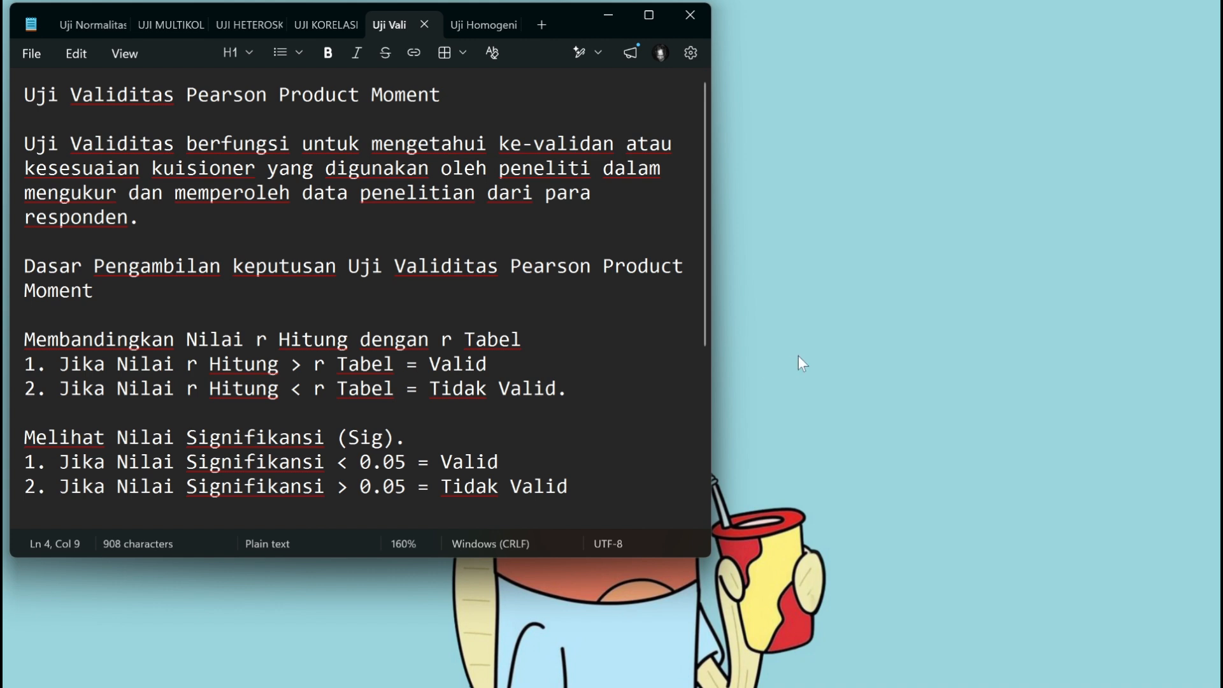
Step: Switch to the Excel workbook and review the questionnaire scores, the answer-scale legend and the Skor Total column
click(608, 15)
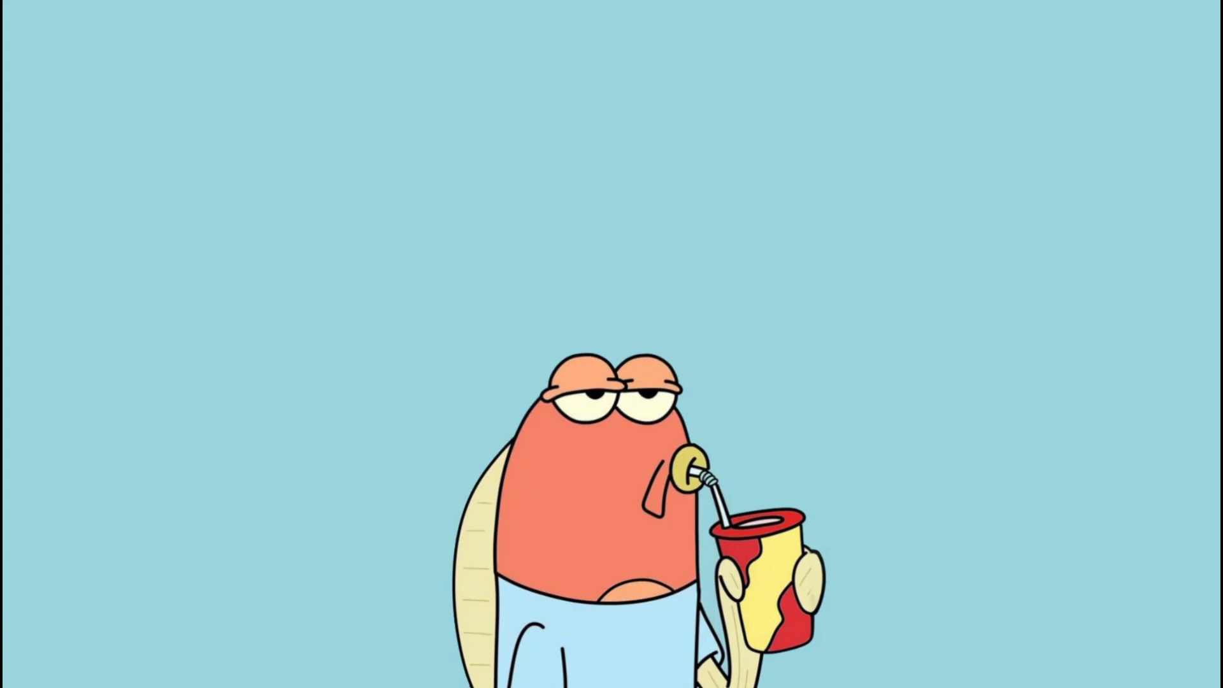
click(886, 686)
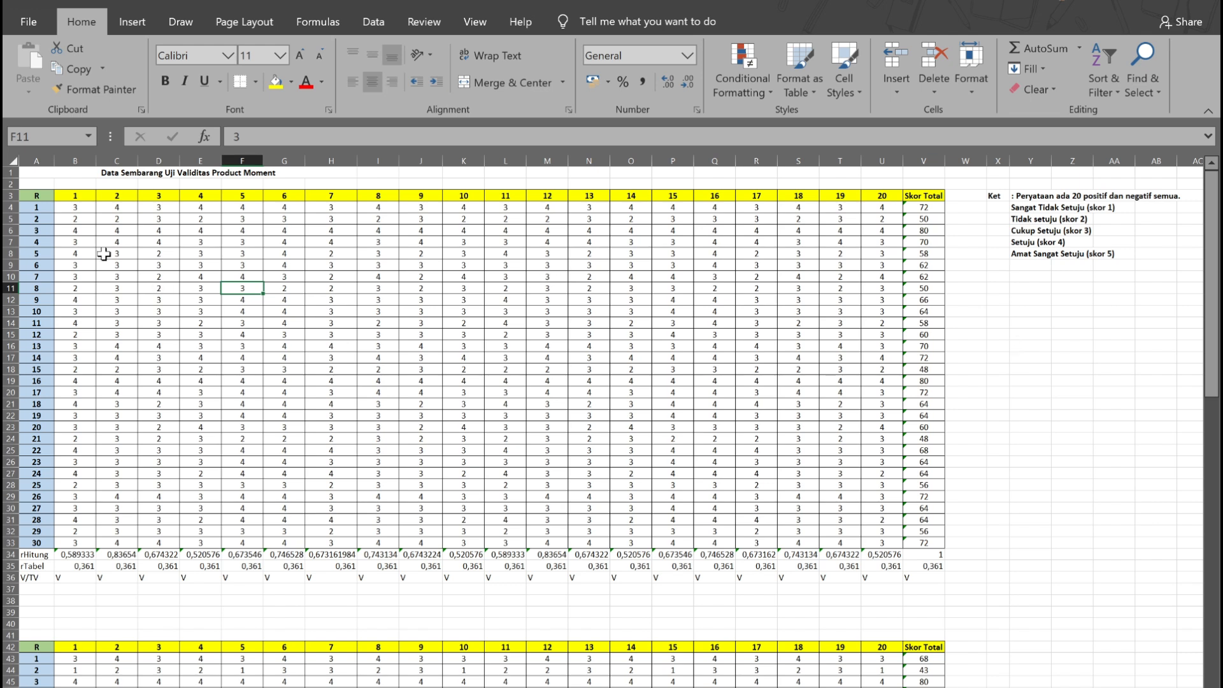
drag(44, 208, 42, 543)
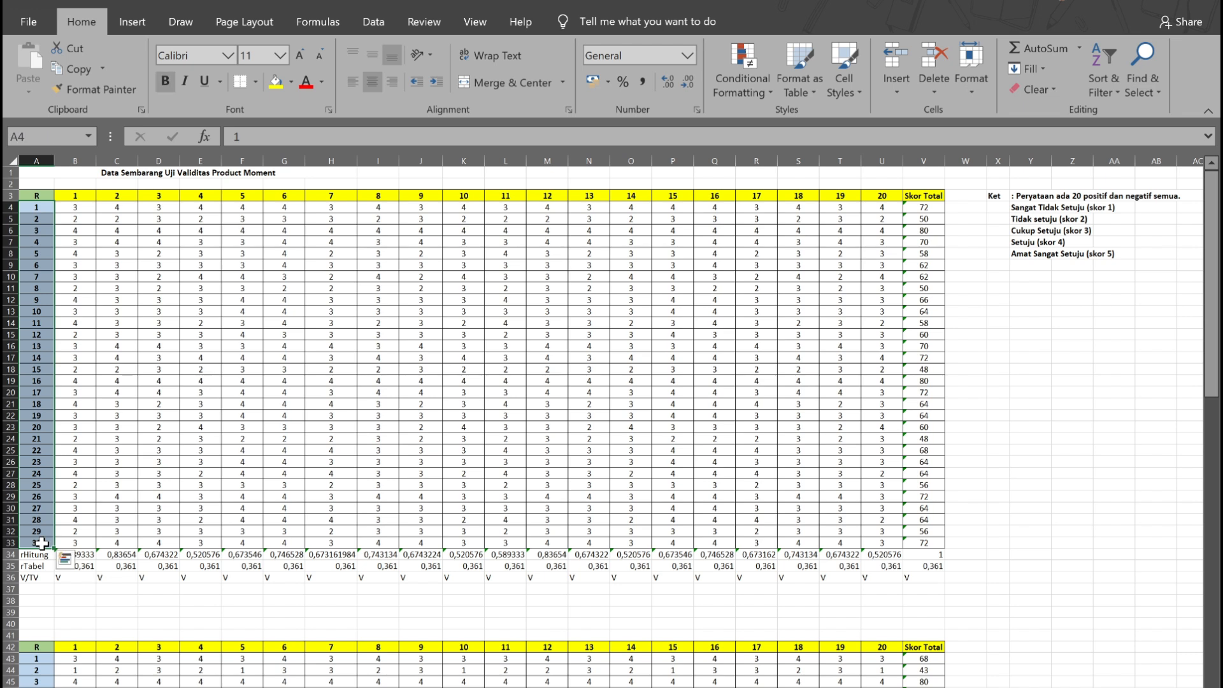
drag(82, 191, 881, 192)
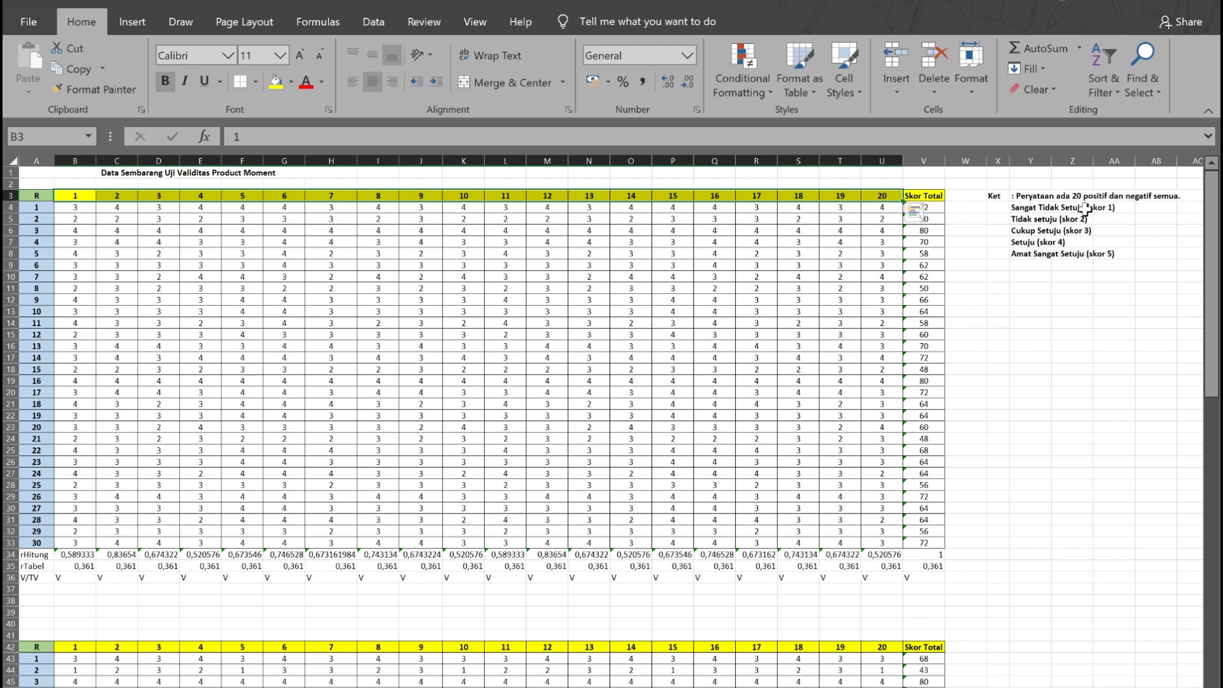
click(1020, 209)
key(Down)
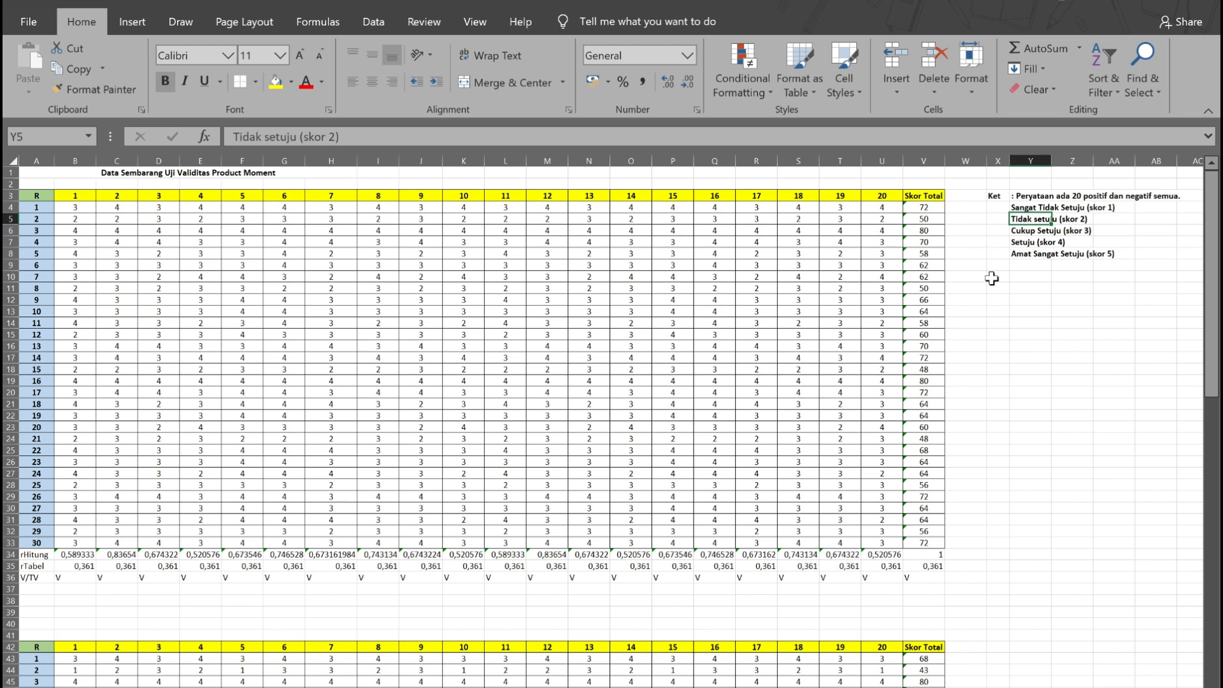
key(Down)
key(Down)
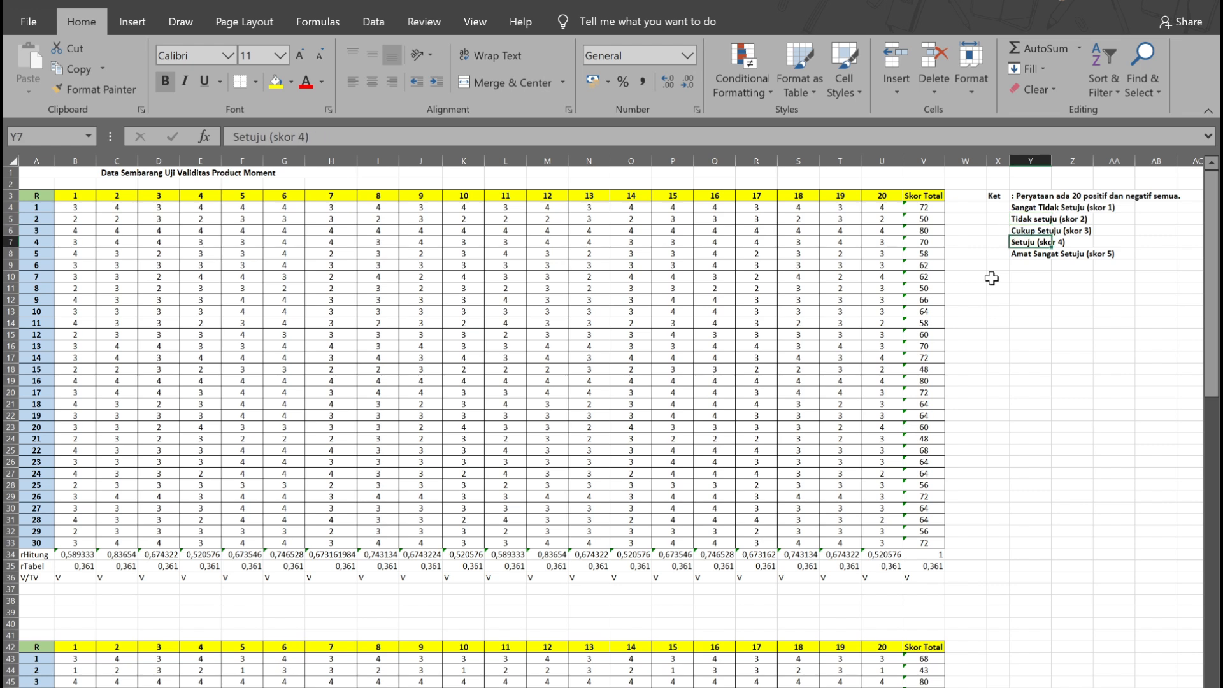
key(Down)
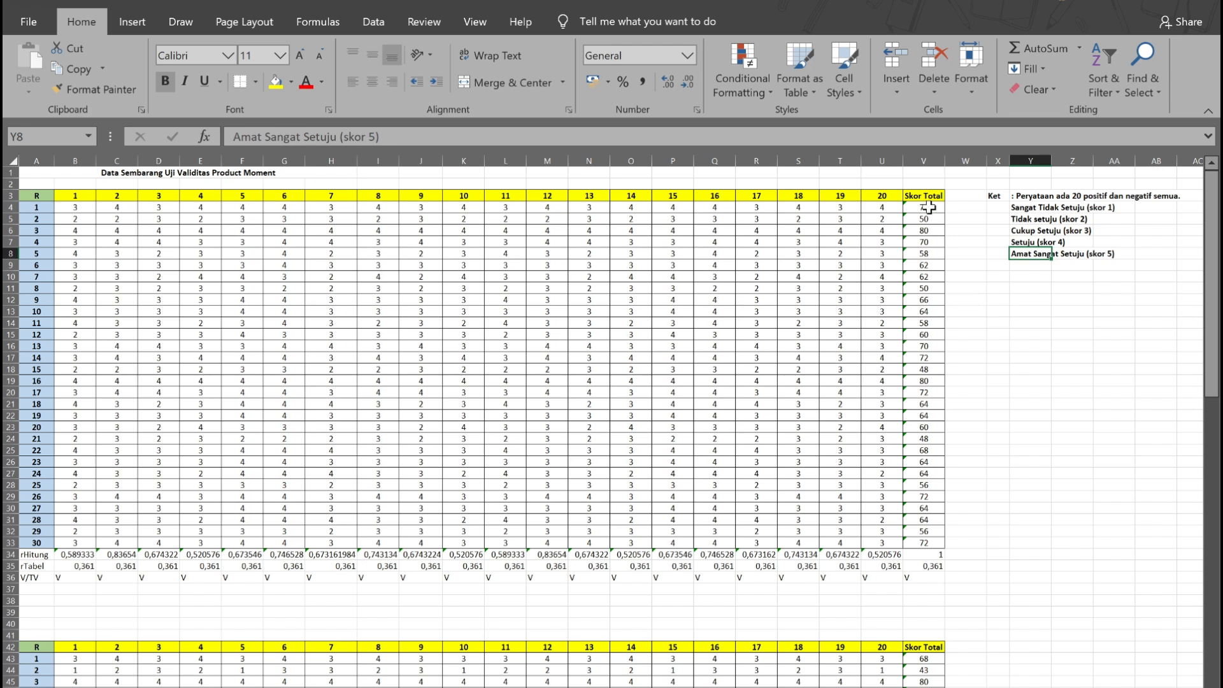
drag(929, 207, 917, 542)
click(1022, 506)
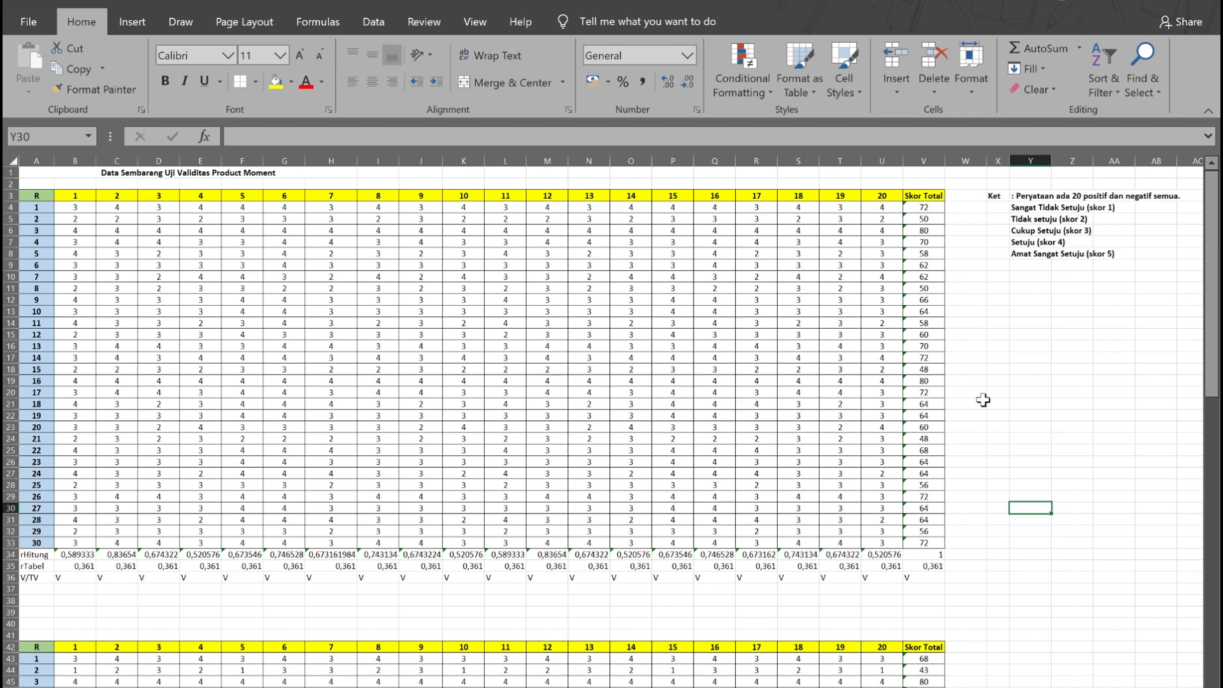
Step: Launch IBM SPSS Statistics 26 and dismiss its welcome dialog
key(super)
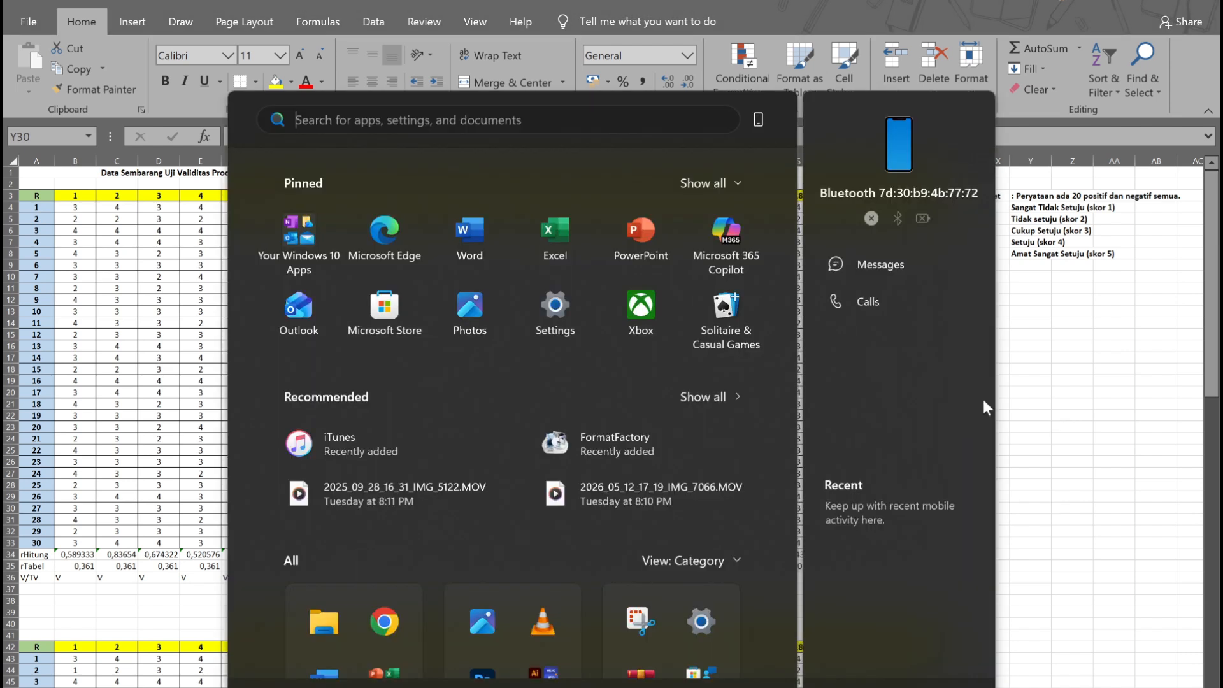
key(super)
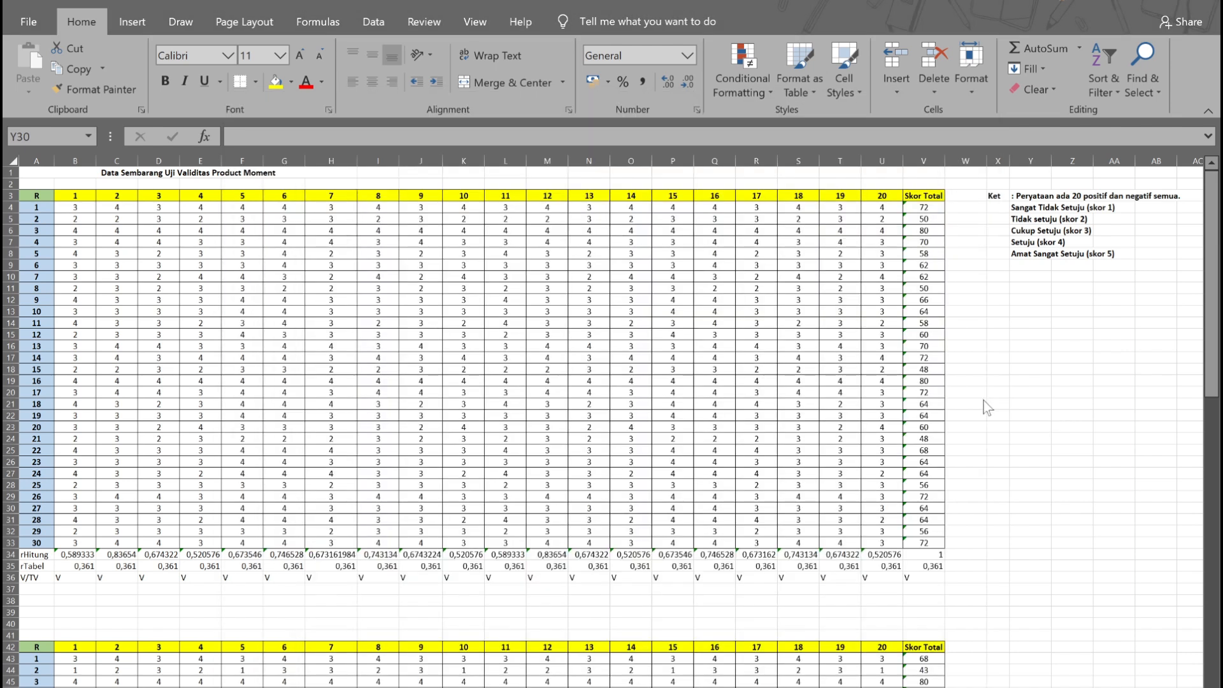
key(super)
text(ibm)
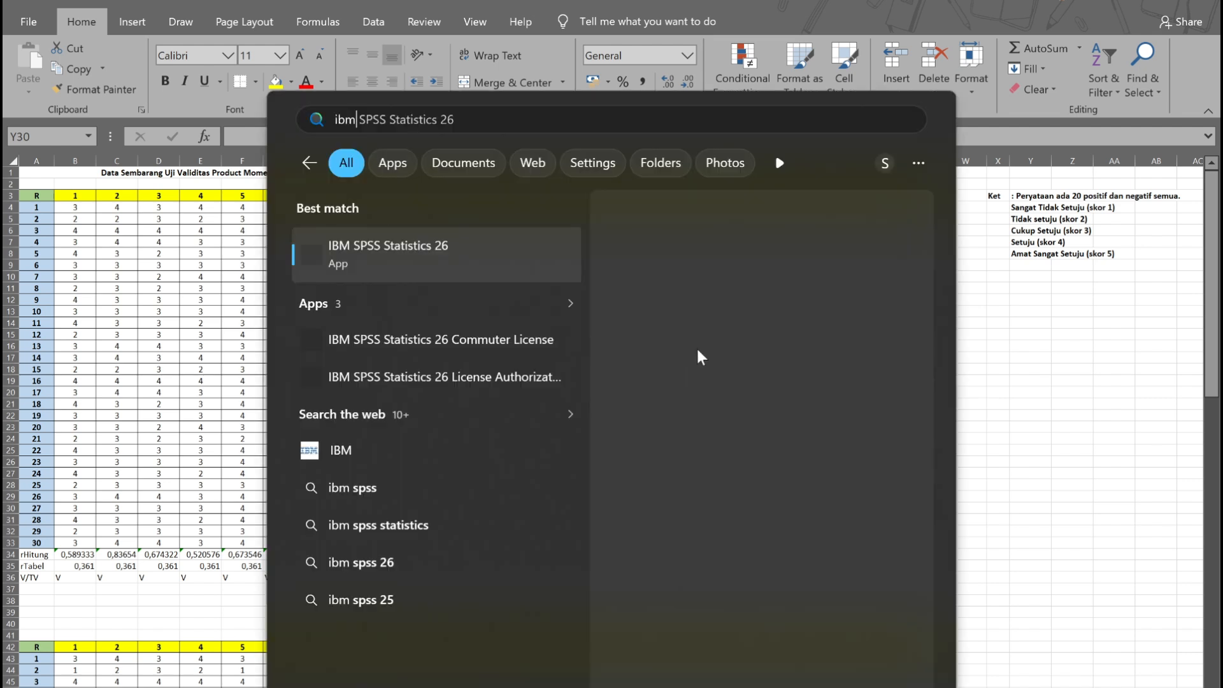
key(Return)
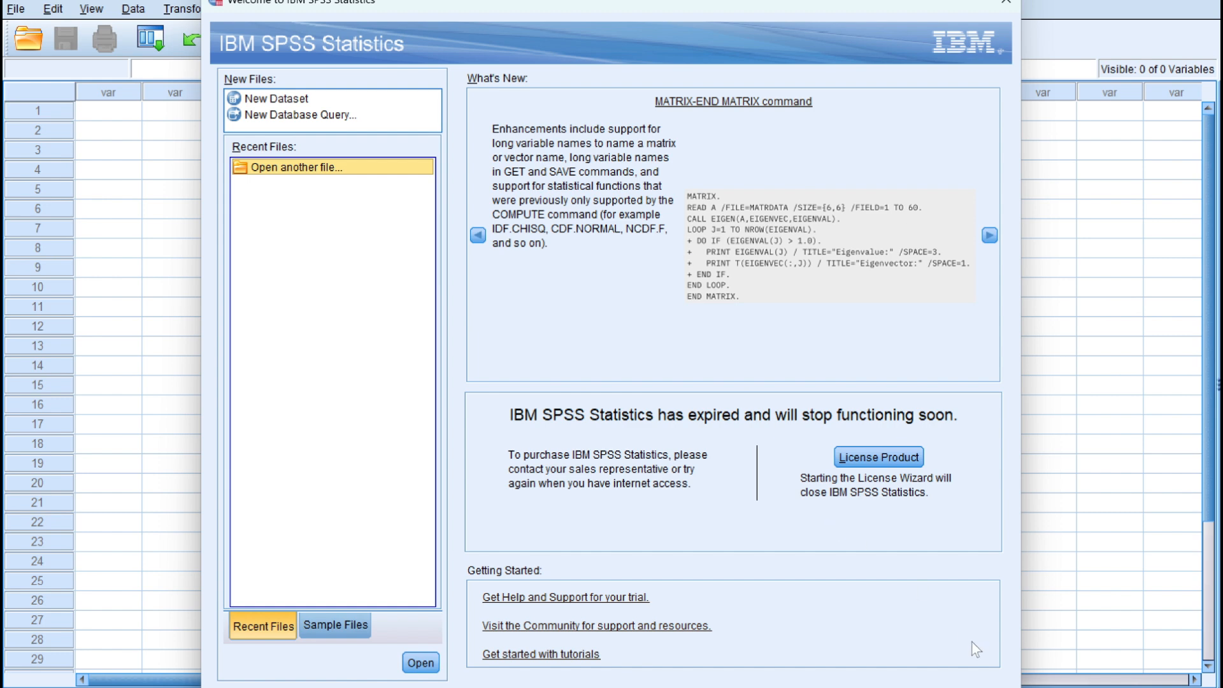
key(Escape)
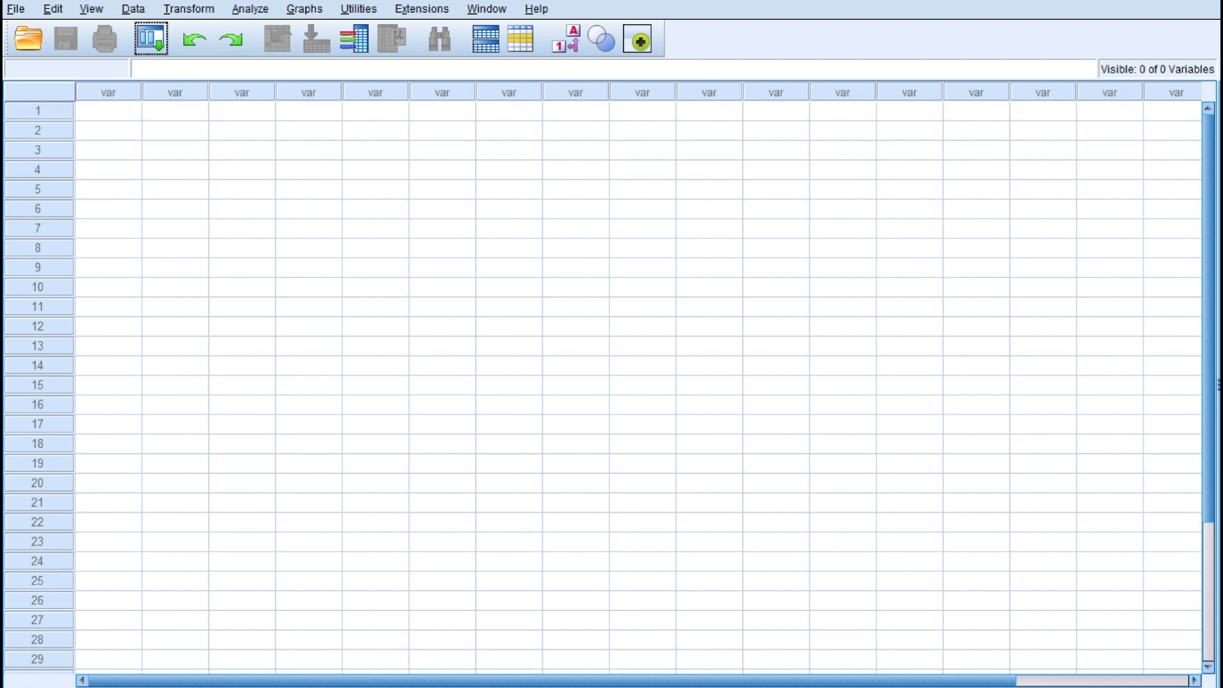
Step: Copy the scores of items 1 to 20 and Skor Total for respondents 1 to 30 from the Excel sheet
key(ctrl+t)
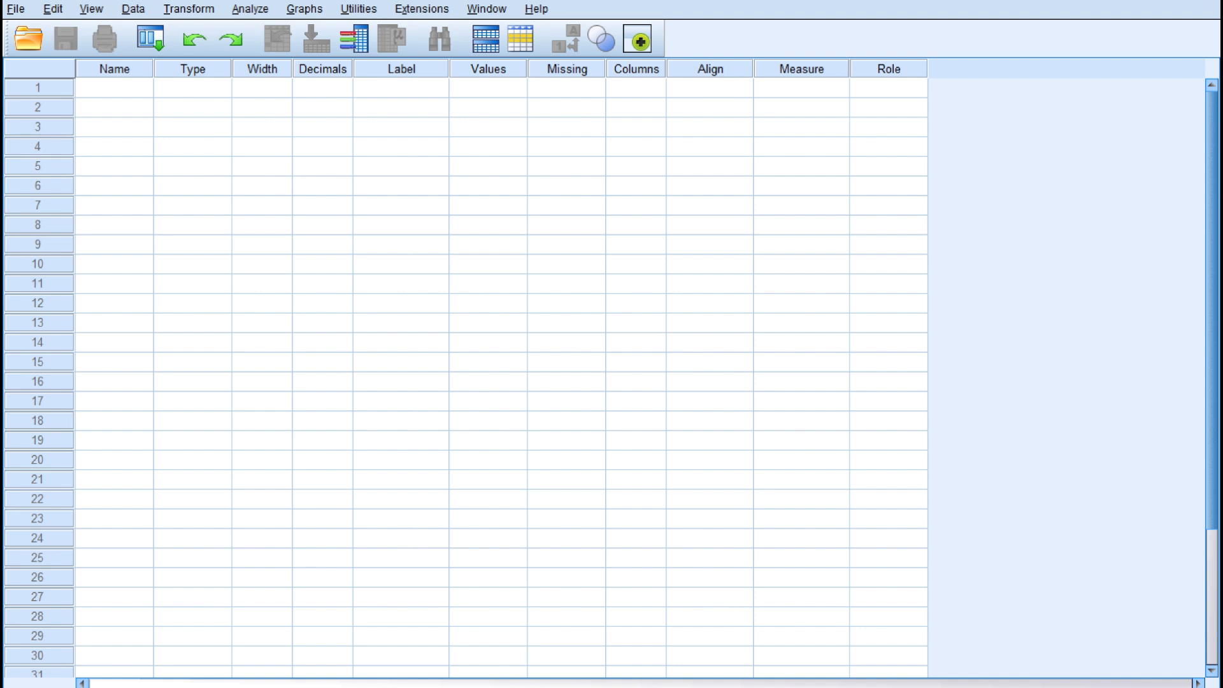
key(ctrl+t)
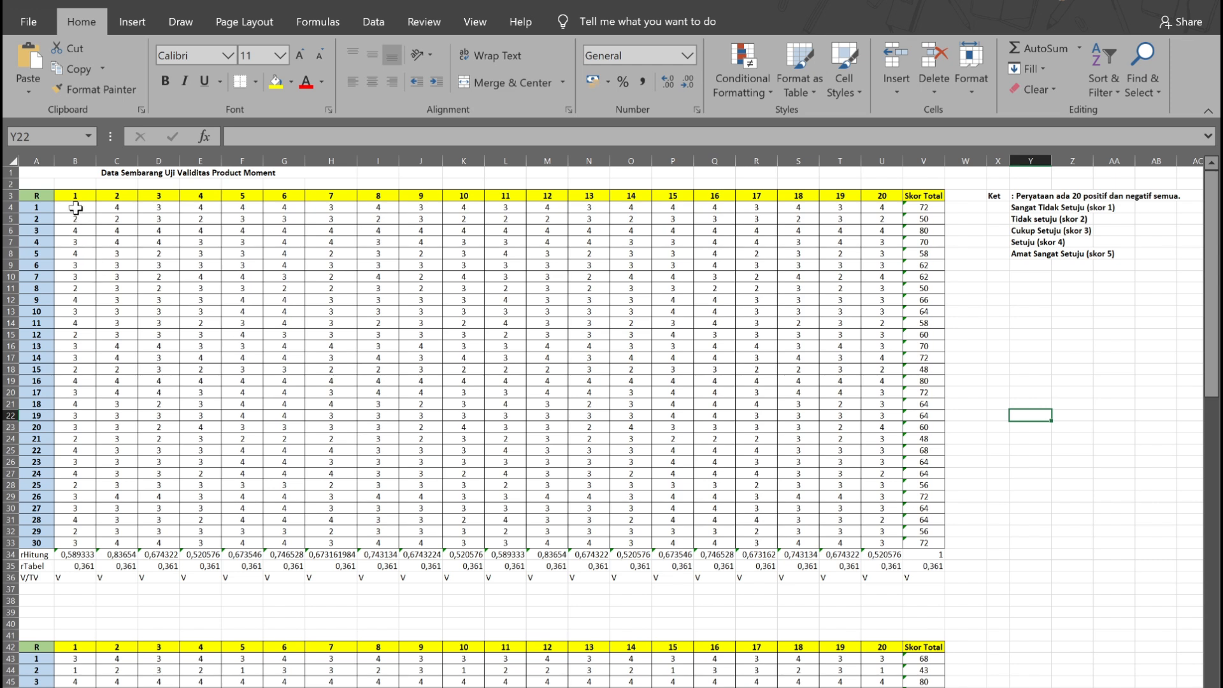
drag(75, 207, 910, 537)
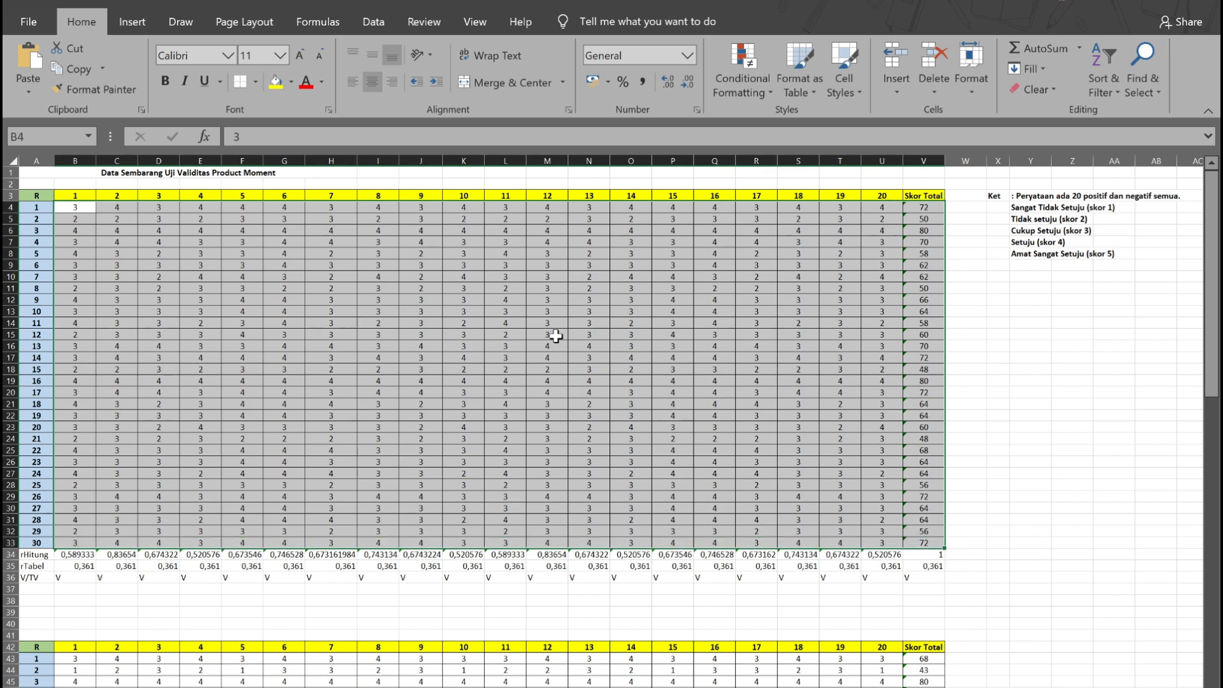
key(ctrl+c)
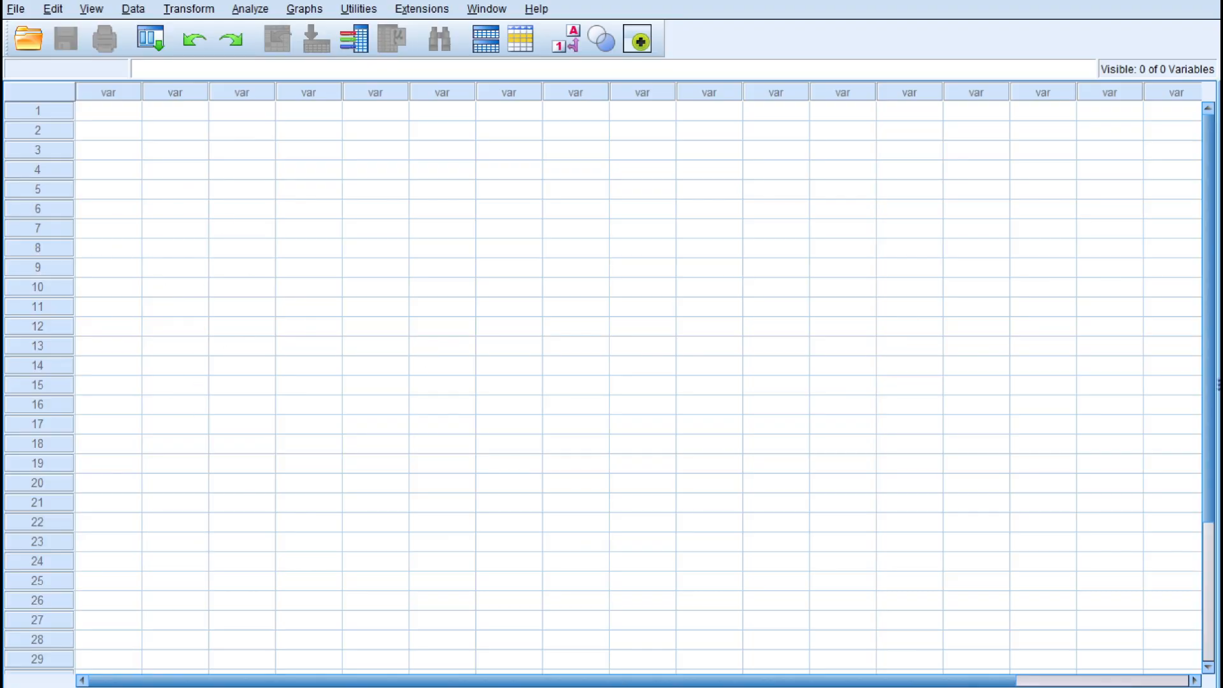
Step: Paste the copied scores into the empty SPSS data sheet starting at the first cell
click(116, 115)
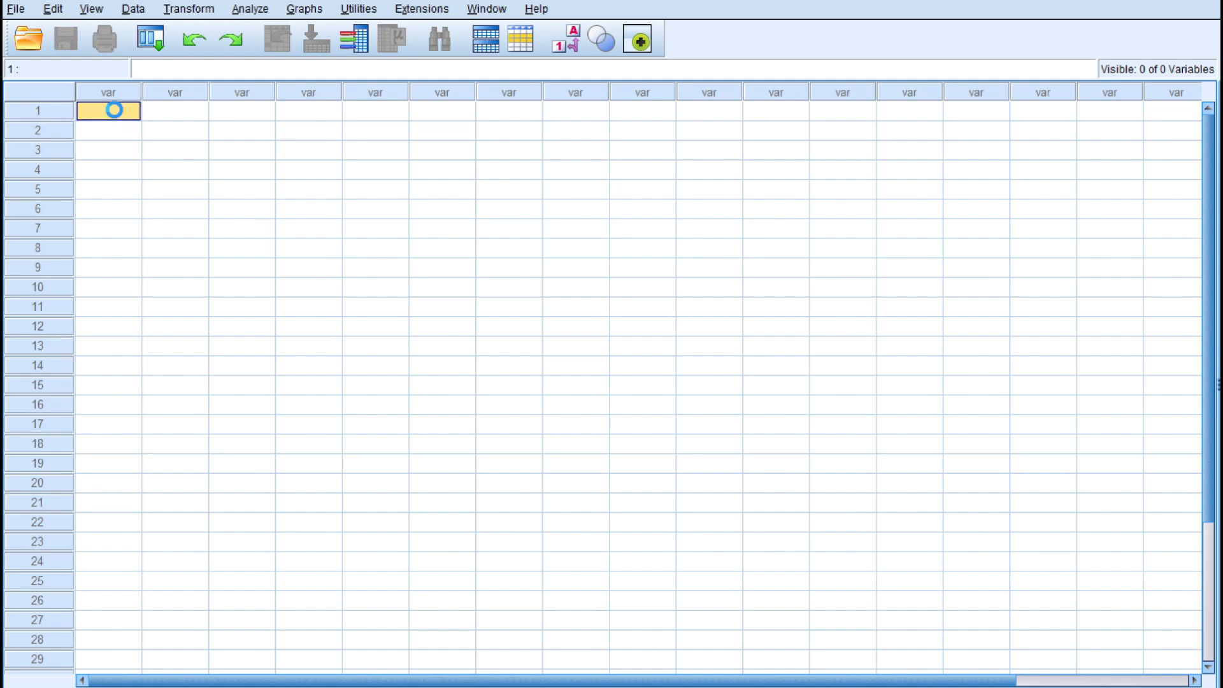
key(ctrl+v)
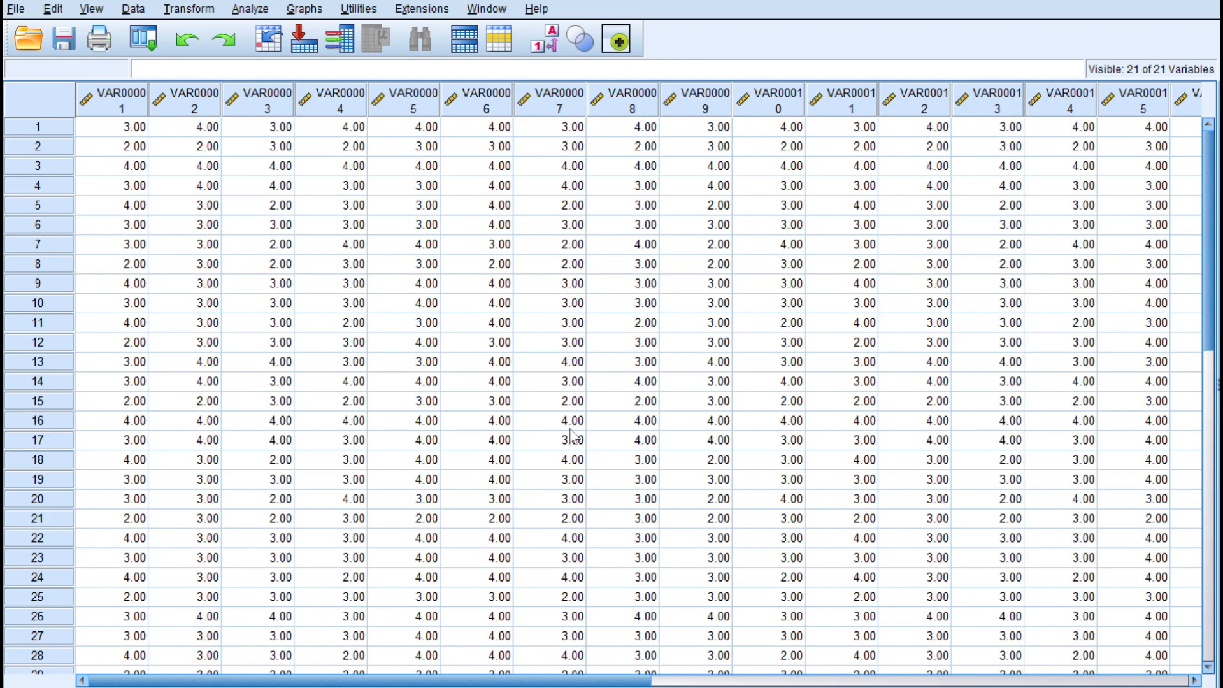
drag(543, 685, 171, 644)
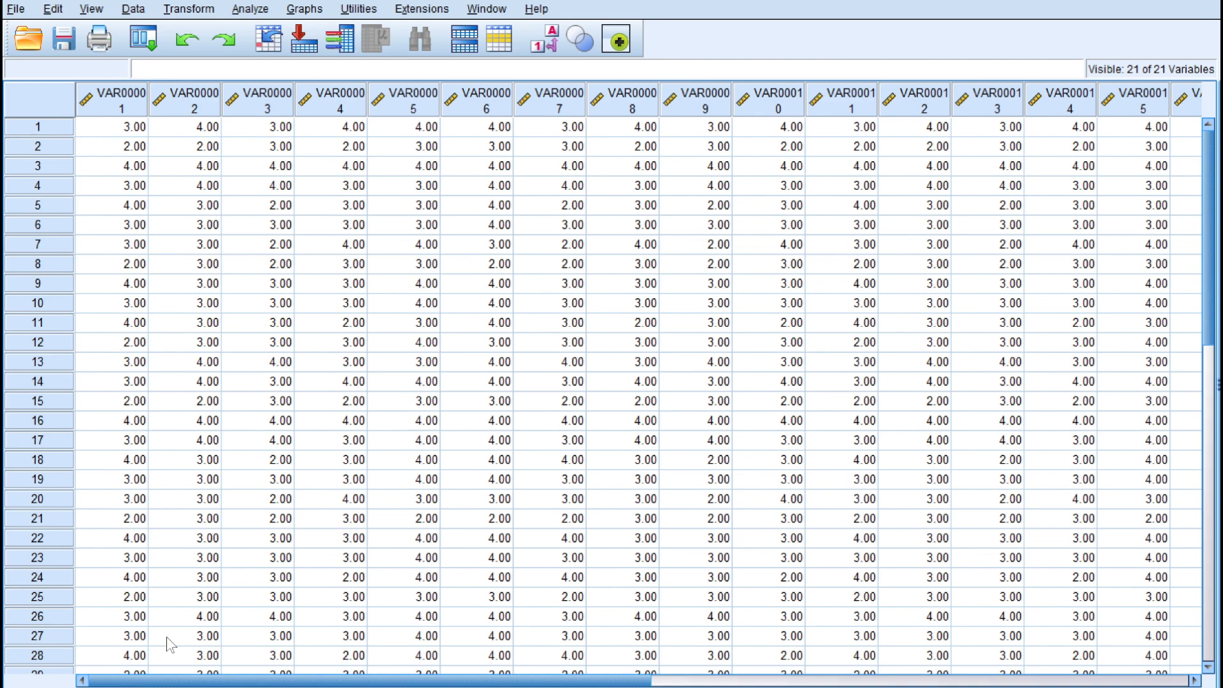
Step: Rename all variables by replacing VAR000 with X in the variable names using Find and Replace
click(127, 686)
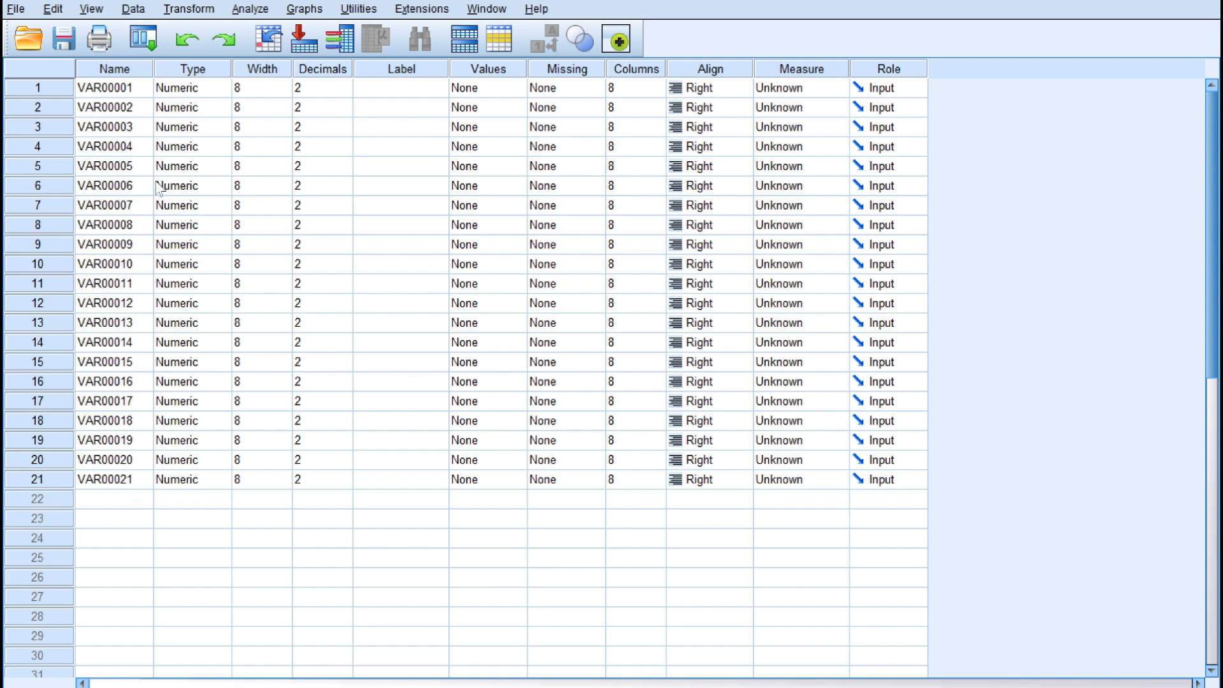
click(123, 93)
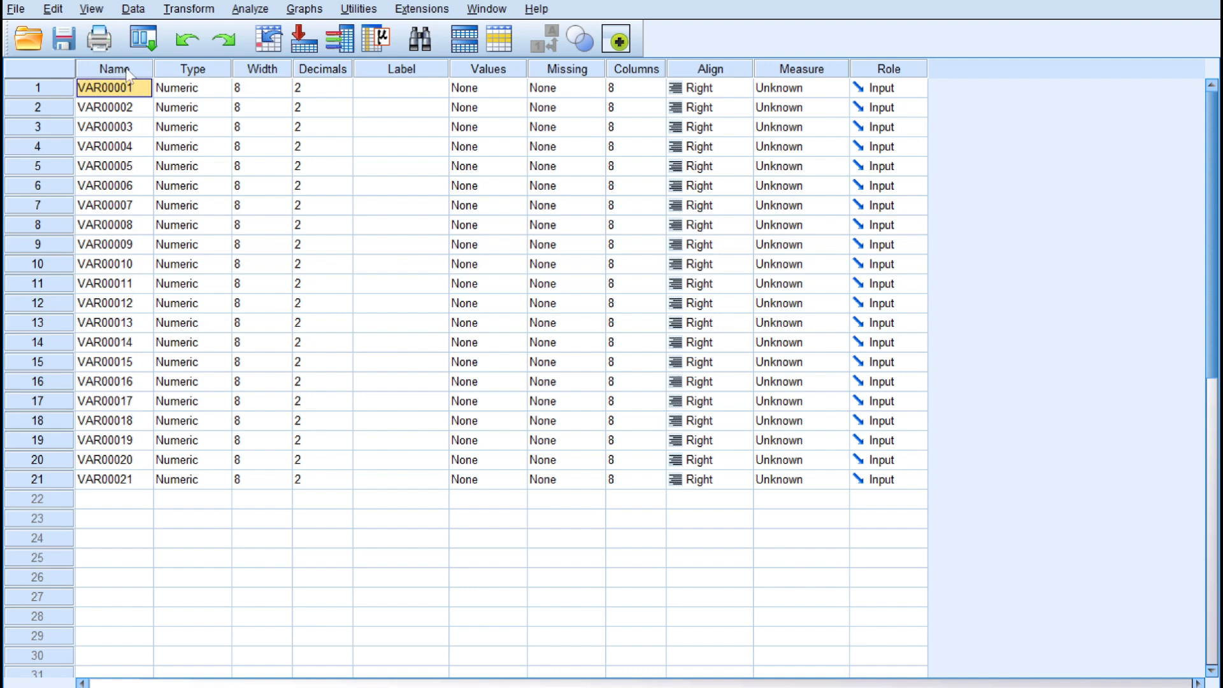
click(128, 72)
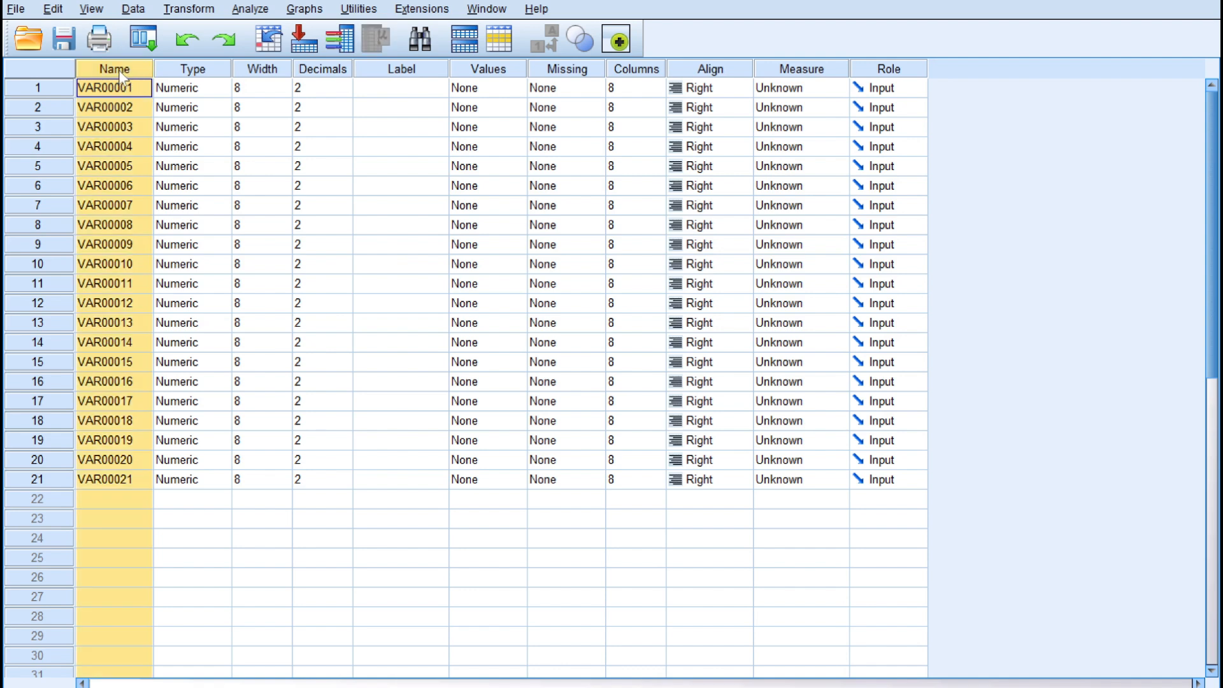
key(ctrl+f)
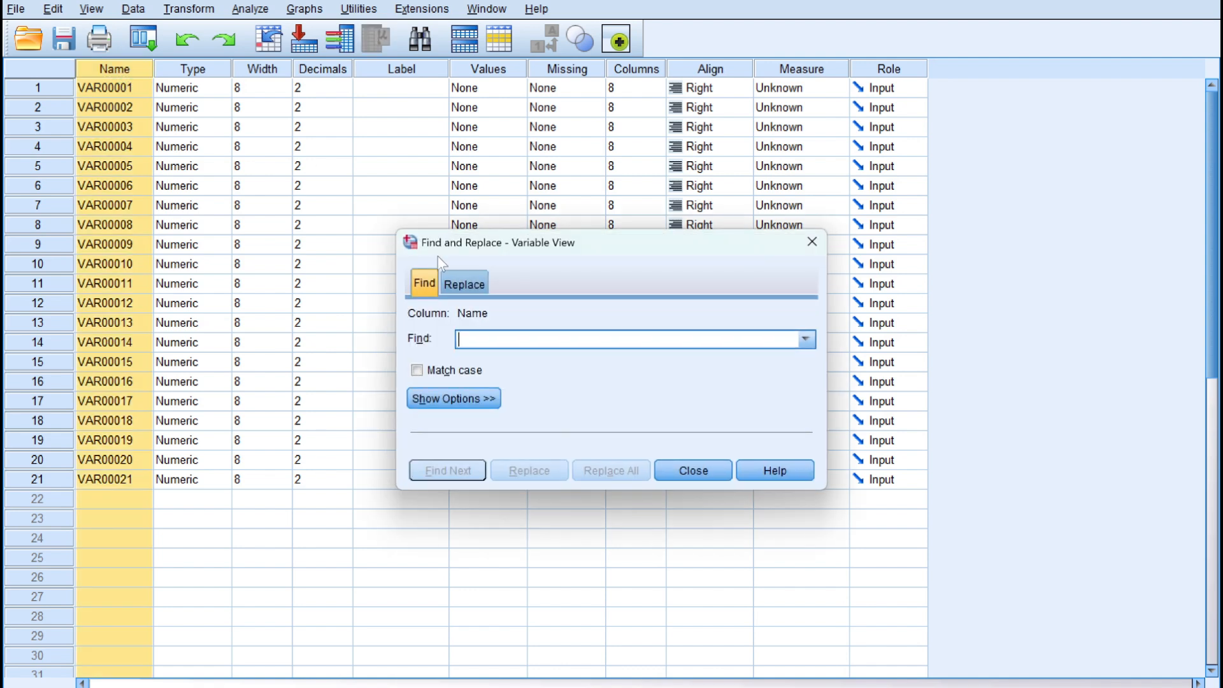
click(475, 284)
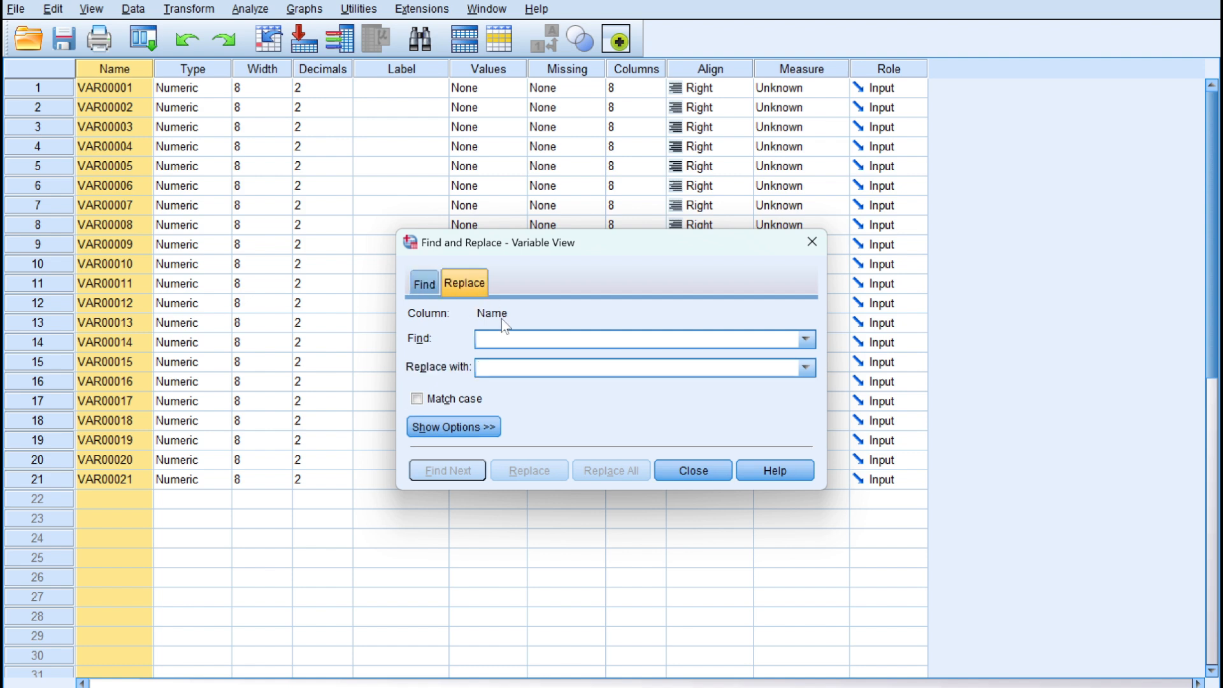
text(VAR00001)
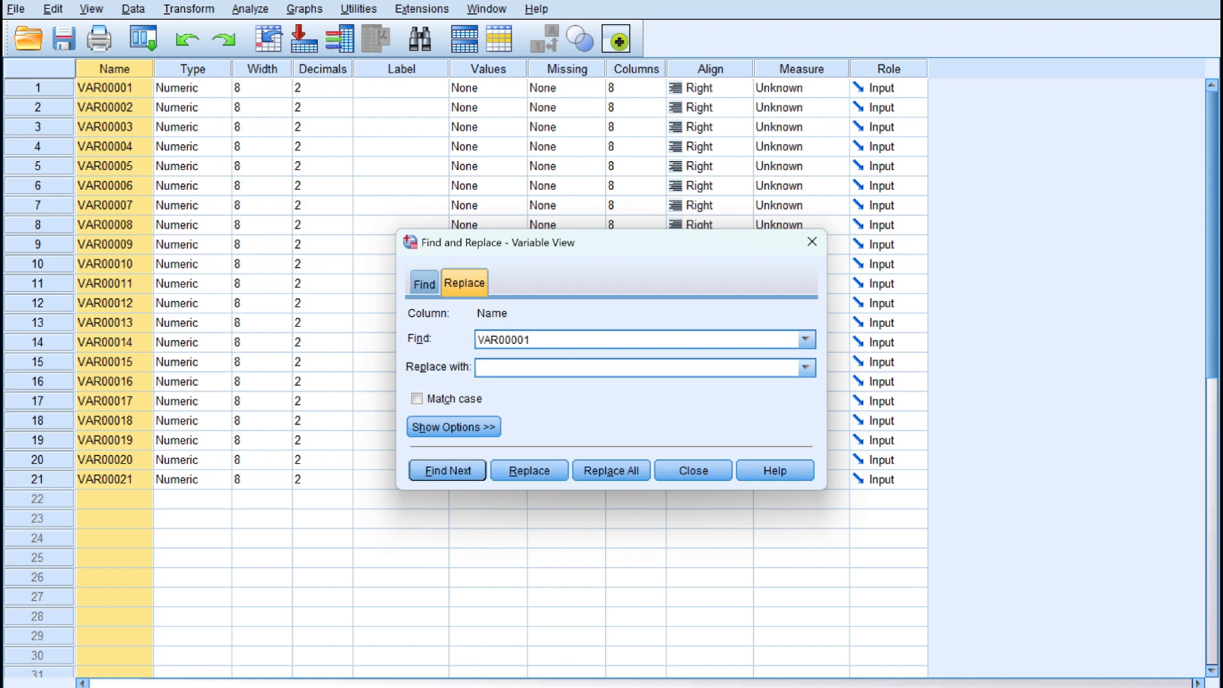
key(BackSpace)
key(BackSpace)
text(X)
click(624, 472)
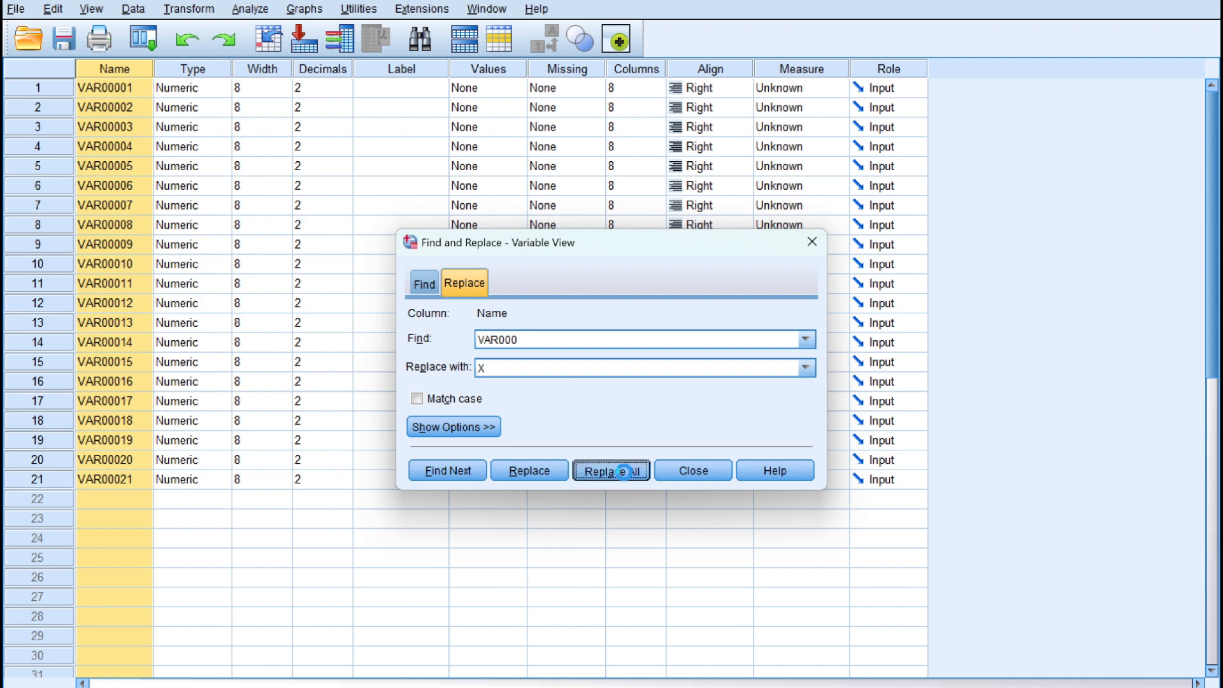
click(690, 470)
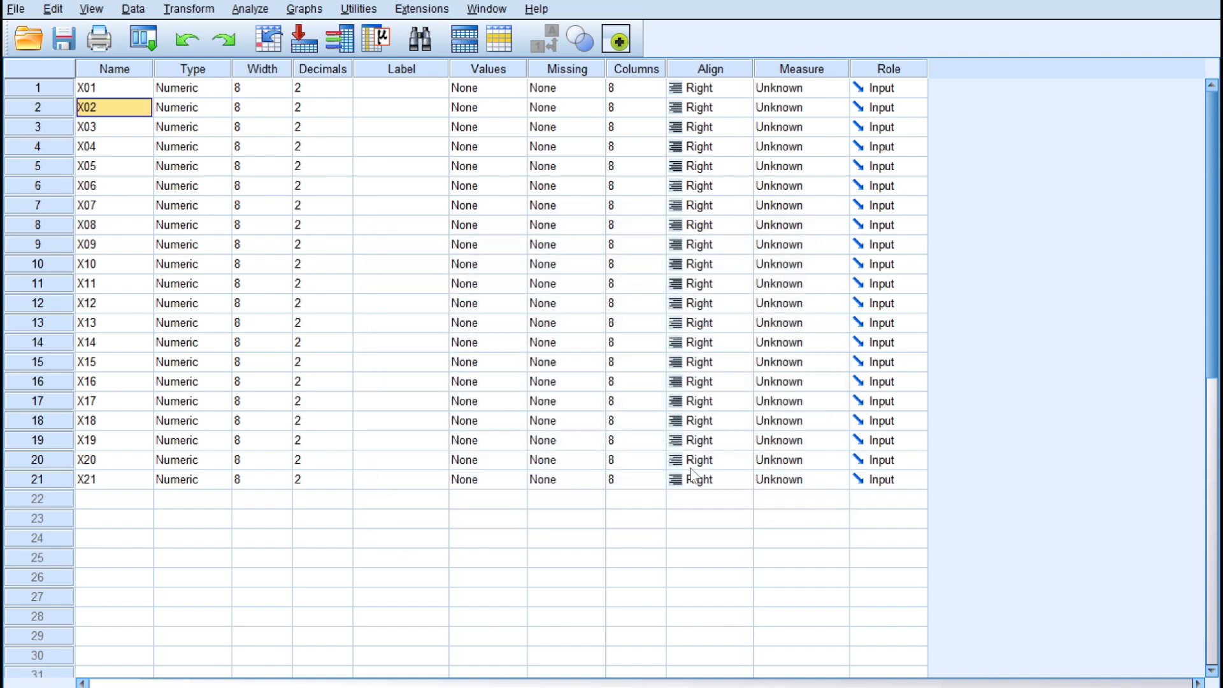
Step: Rename the last variable X21 to Total
click(101, 485)
text(Total)
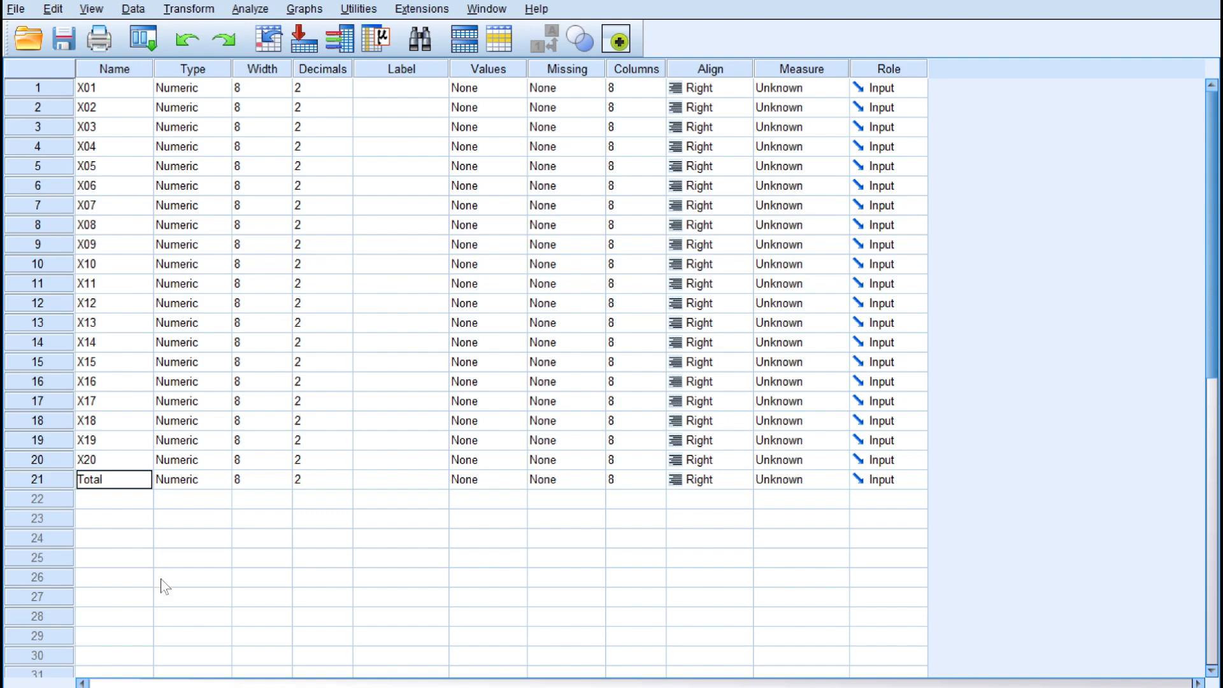
key(ctrl+t)
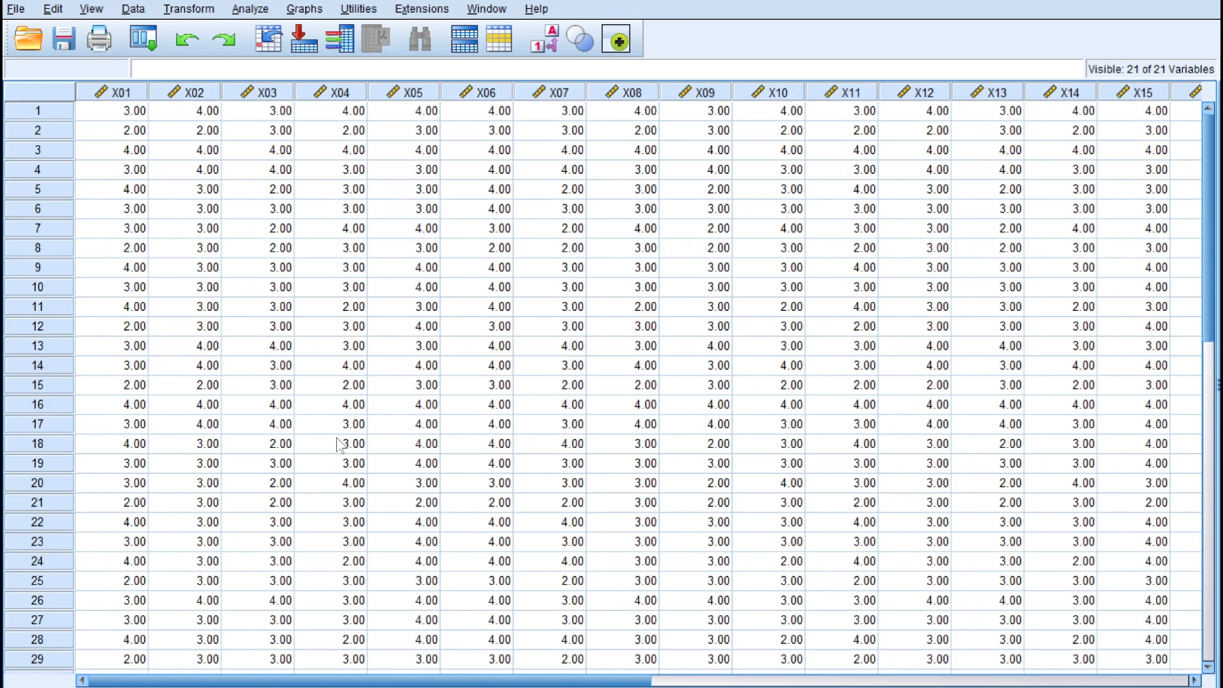
Step: Run a Pearson bivariate correlation with two-tailed significance on all variables X01 to X20 and Total
drag(422, 681, 341, 670)
click(248, 10)
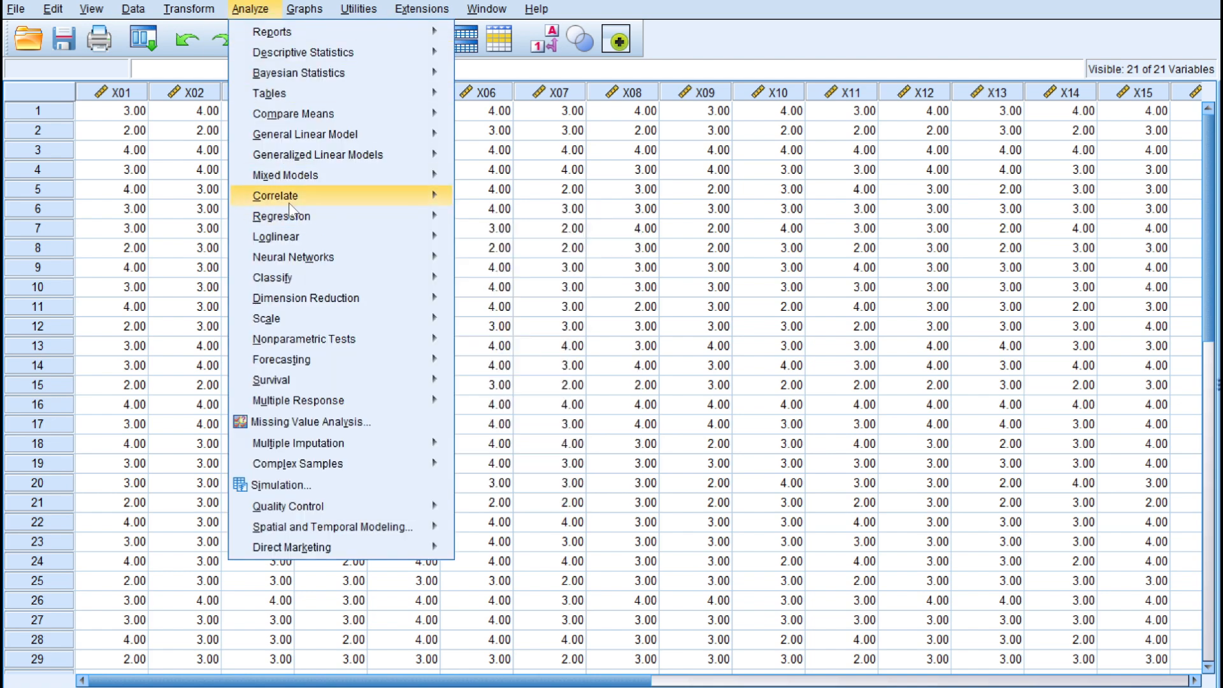
mouse_move(290, 203)
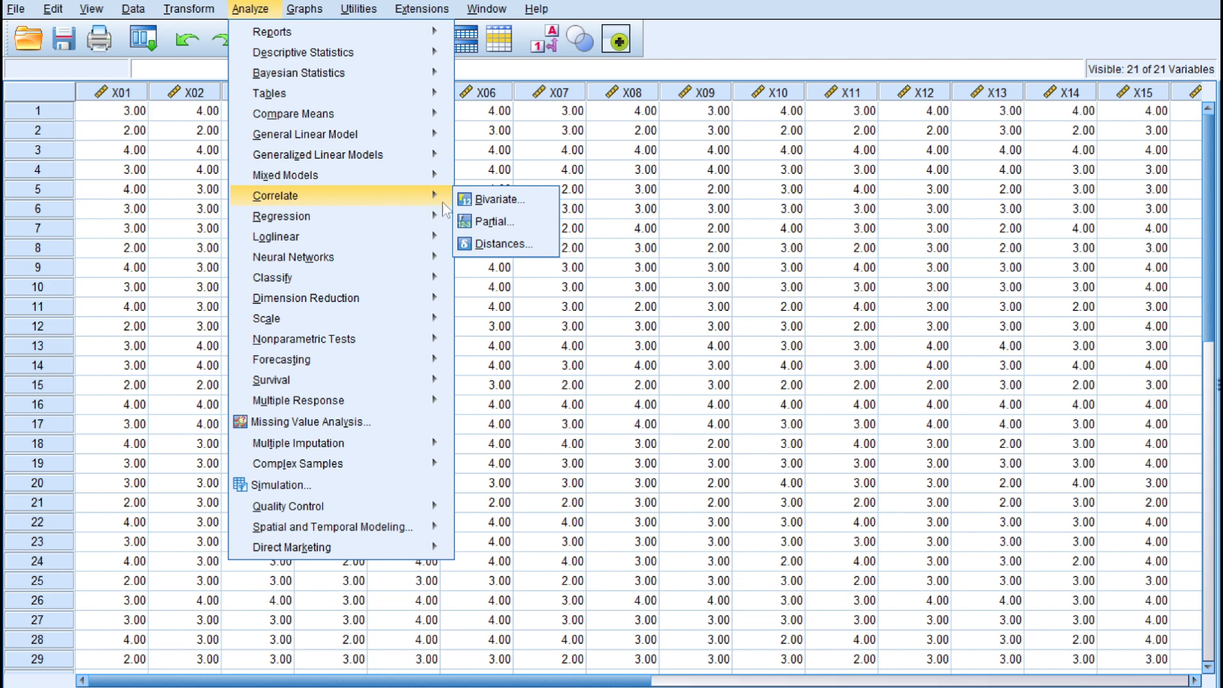
click(506, 201)
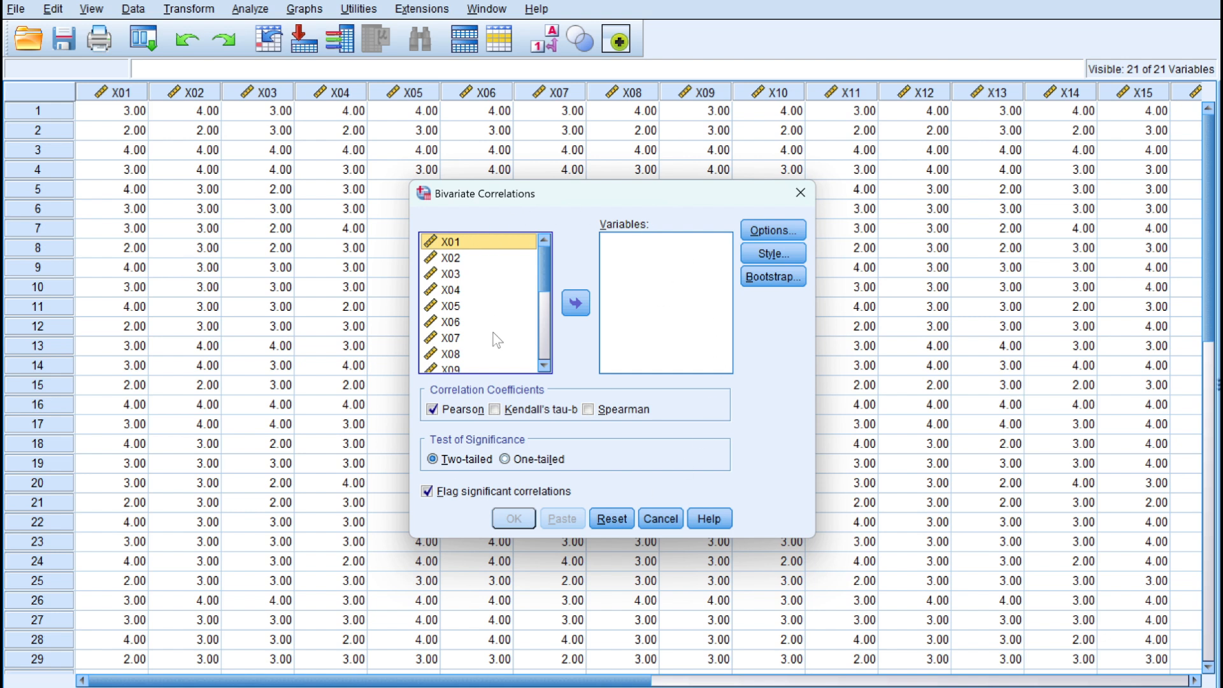
scroll(497, 341, down, 5)
scroll(497, 341, up, 5)
key(ctrl+a)
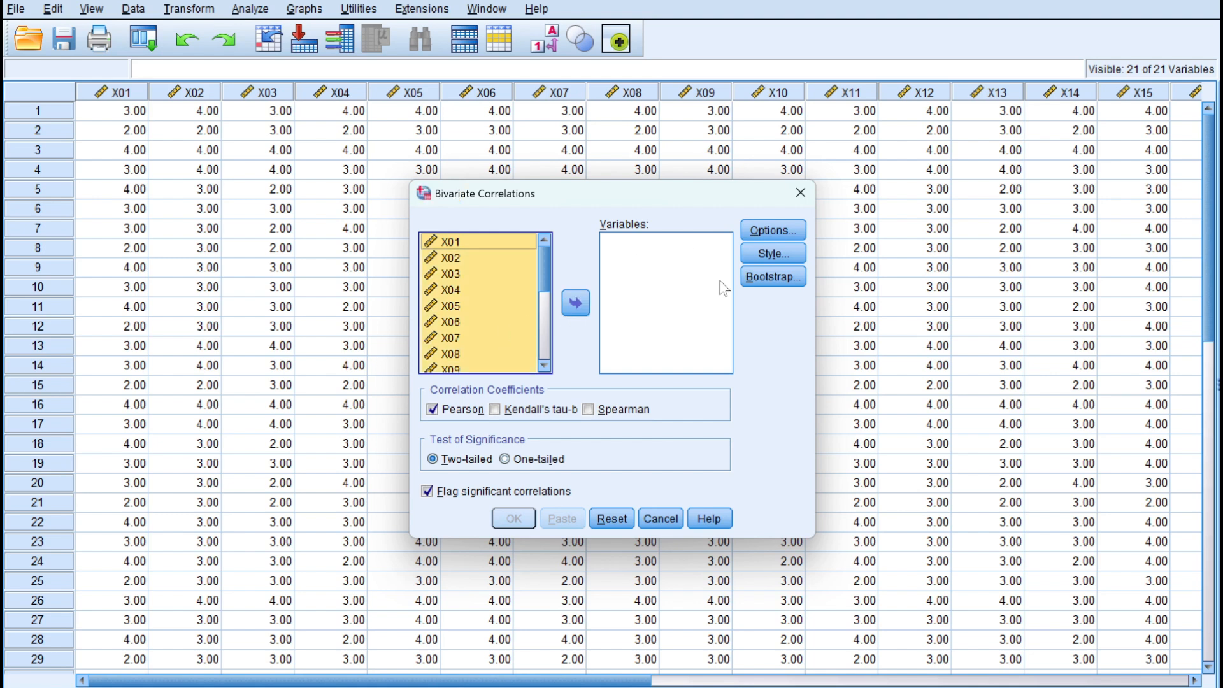
click(573, 308)
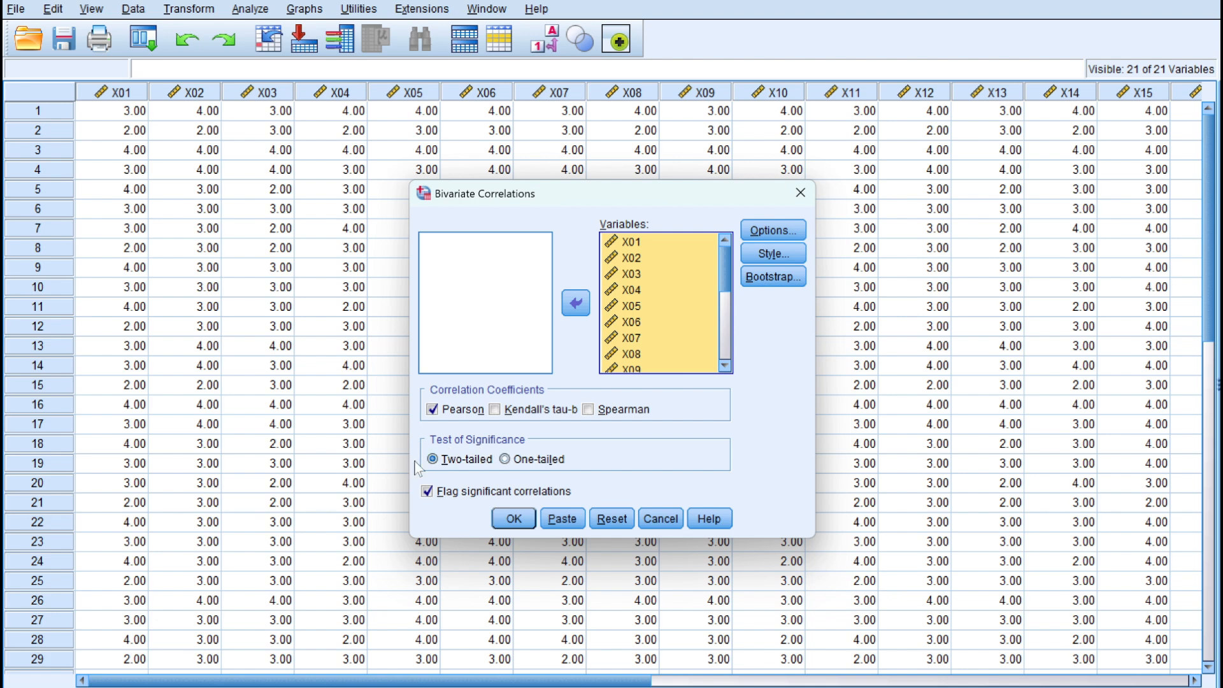
click(513, 518)
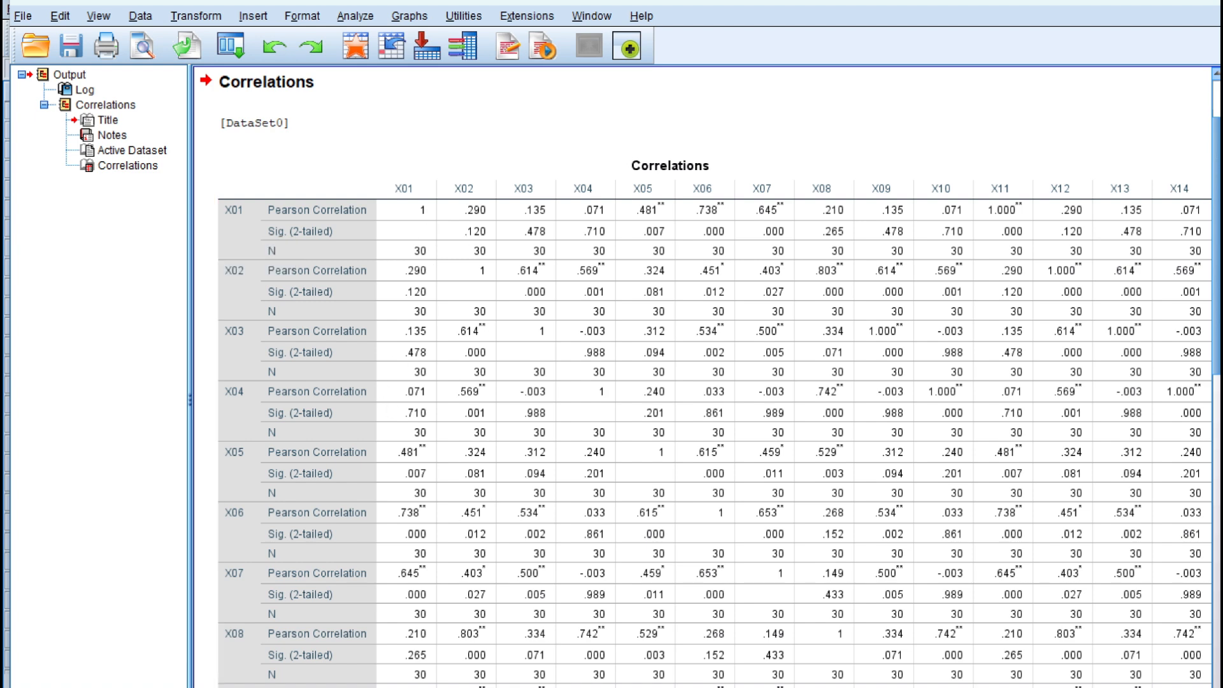
Step: Review the Total column of the correlation output and highlight the r hitung versus r tabel decision rule in the notes
scroll(700, 382, right, 10)
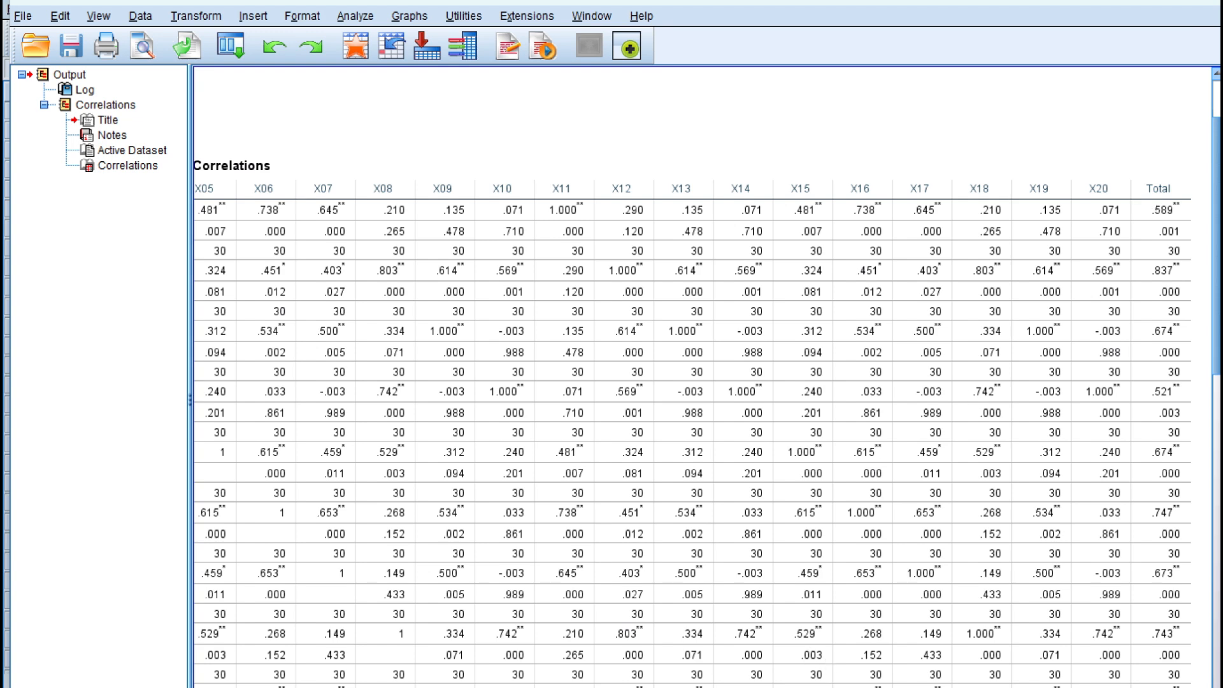
key(alt+Tab)
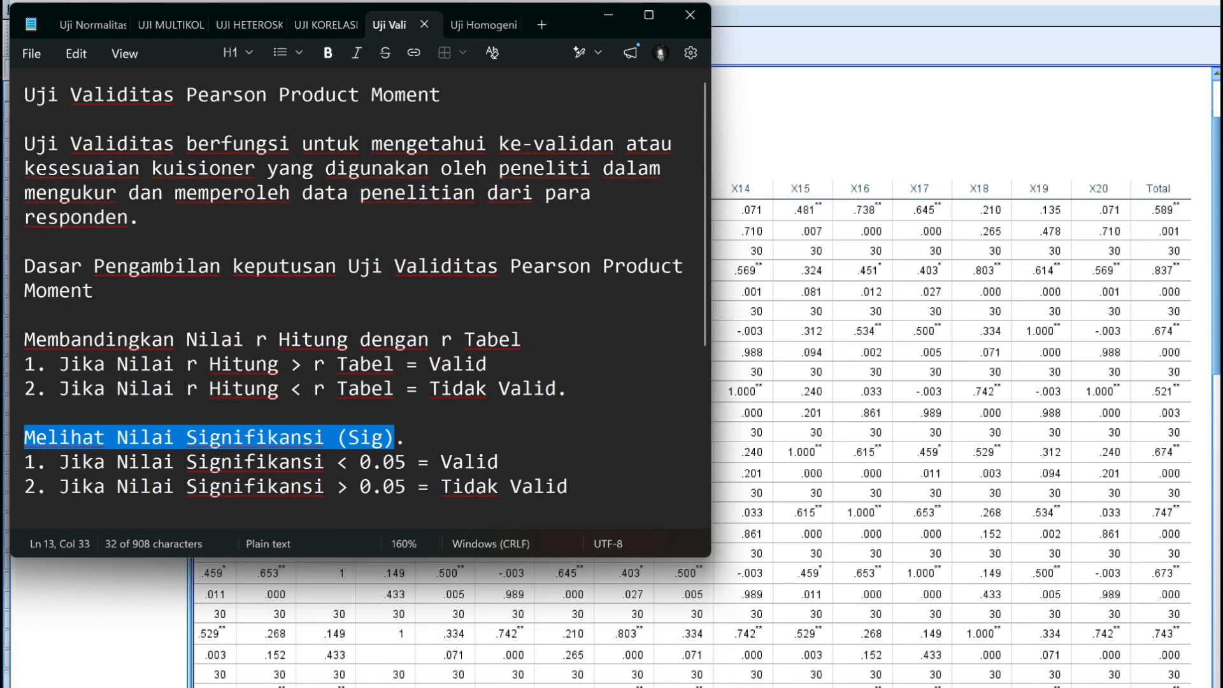
drag(24, 340, 522, 339)
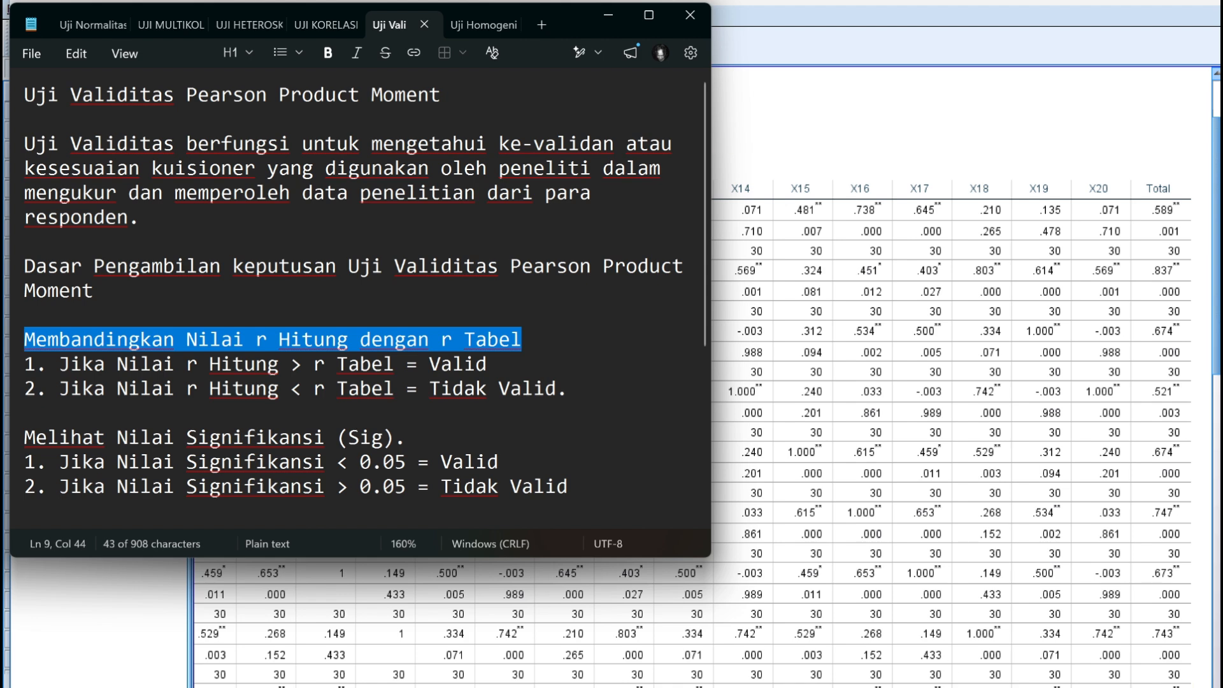
Step: Consult the r table image for critical values at the 5% and 1% significance levels, returning to the correlation output
mouse_move(751, 687)
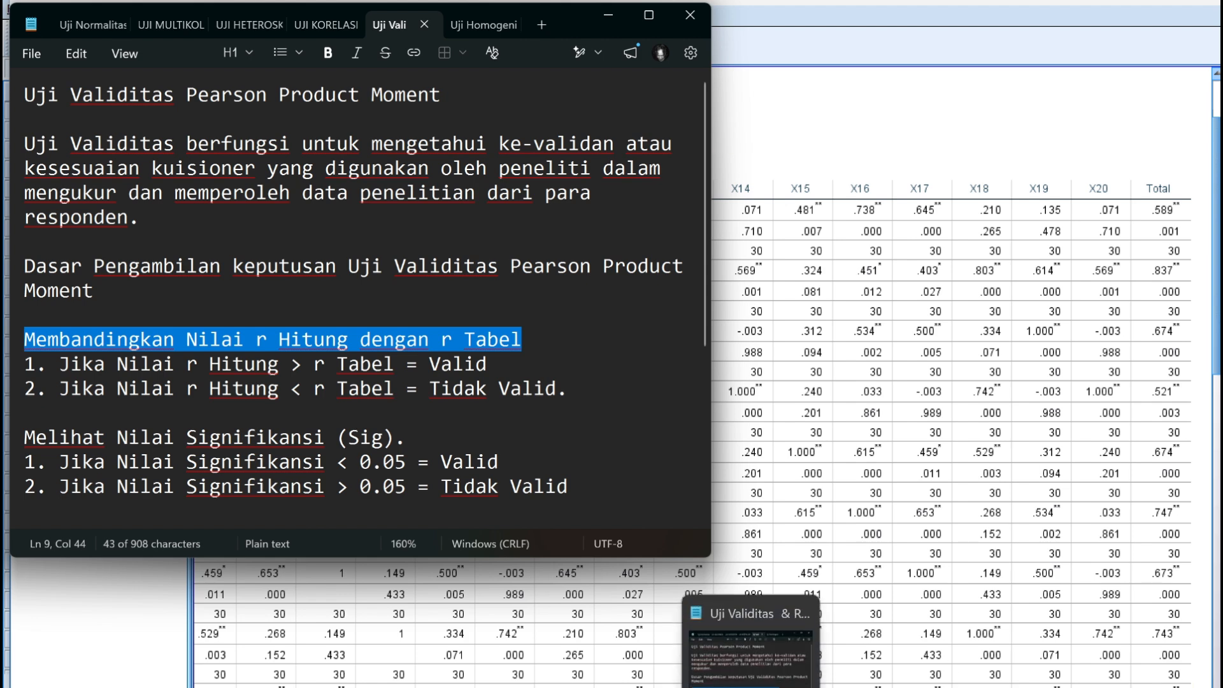
click(790, 685)
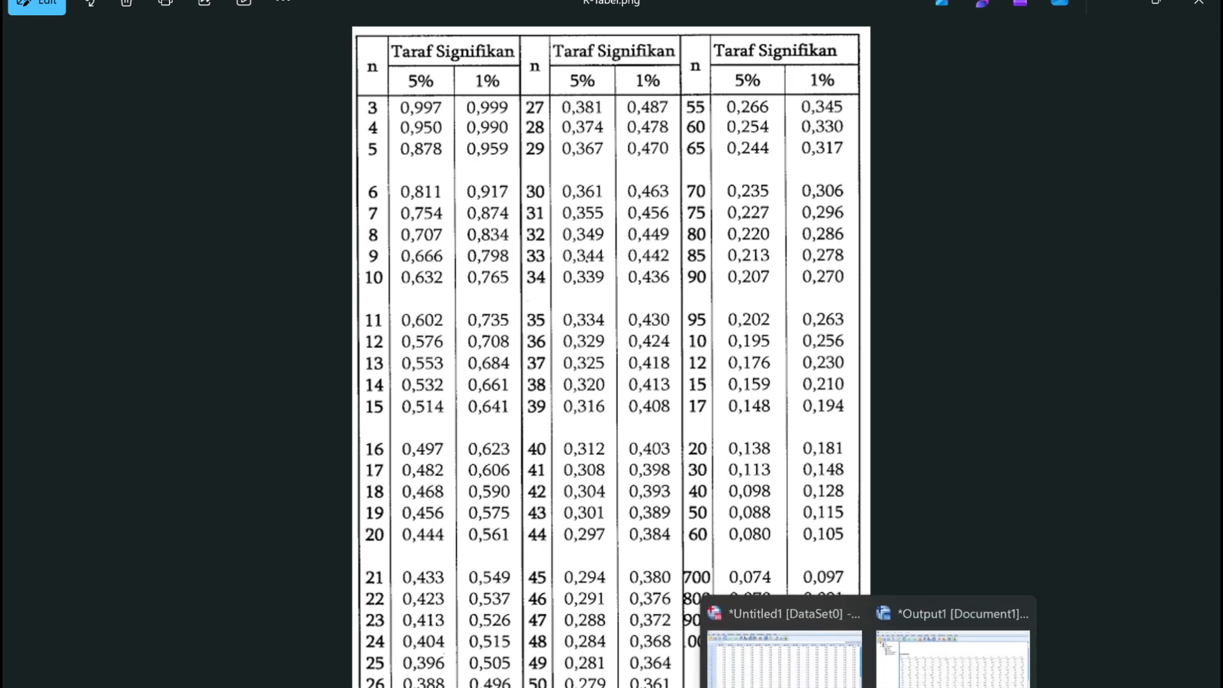
click(1109, 15)
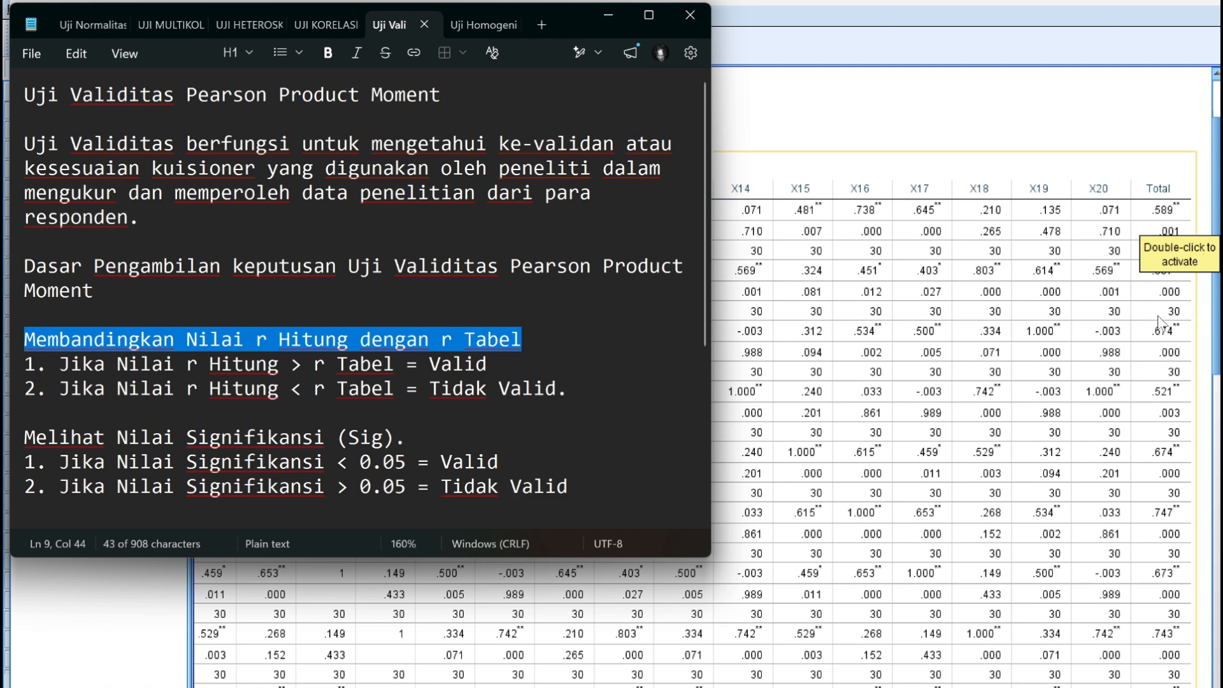
click(1168, 332)
scroll(1178, 299, up, 3)
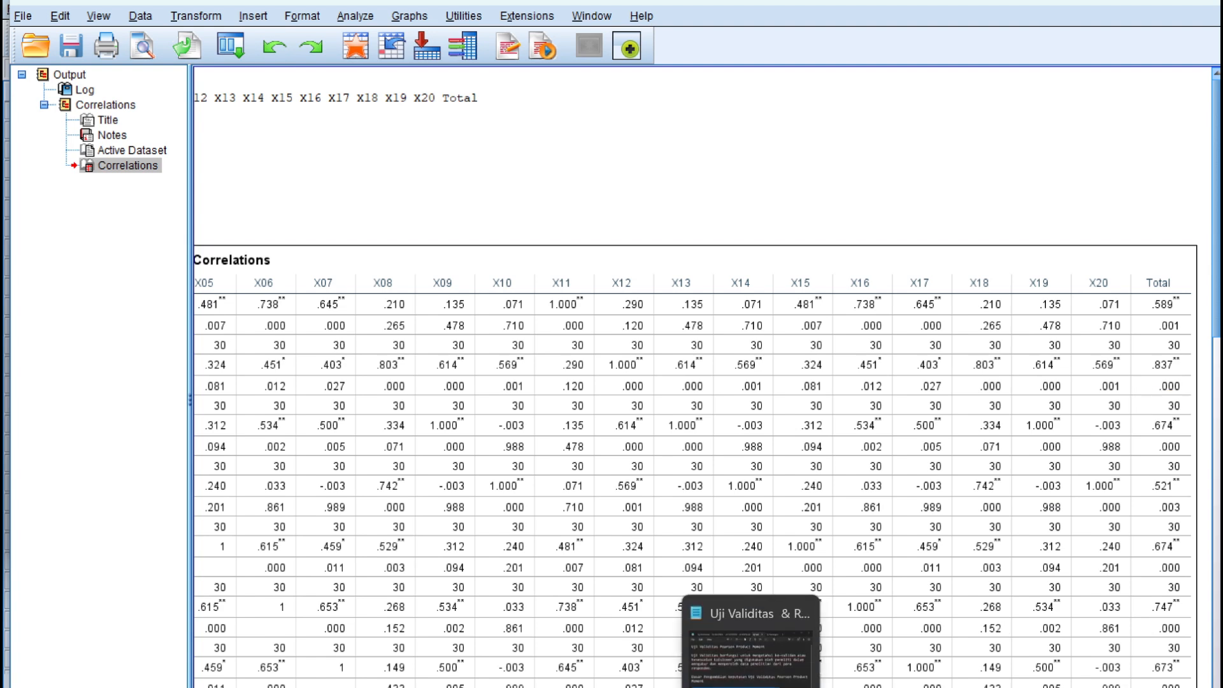
Step: Highlight the "Melihat Nilai Signifikansi (Sig)." decision rule in the notes
click(752, 685)
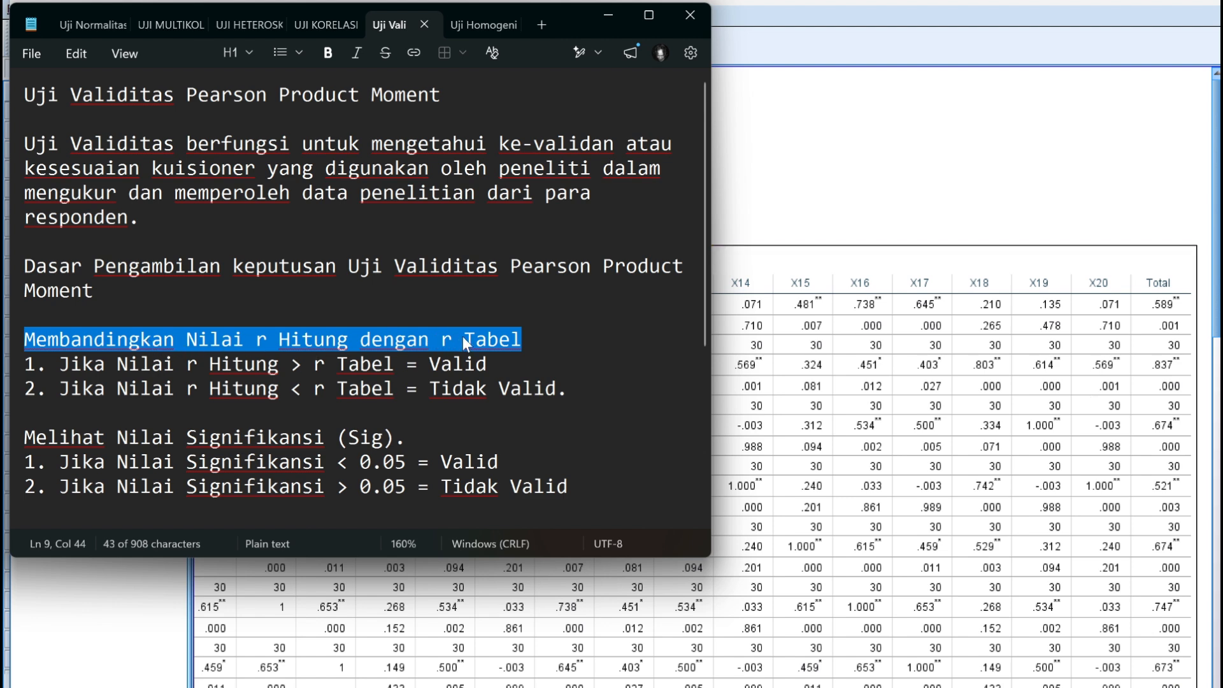
click(20, 439)
key(shift+Right)
key(shift+Right)
key(shift+Right)
key(shift+Right)
key(shift+Right)
key(shift+Right)
key(shift+Right)
key(shift+Right)
key(shift+Right)
key(shift+Right)
key(shift+Right)
key(shift+Right)
key(shift+Right)
key(shift+Right)
key(shift+Right)
key(shift+Right)
key(shift+Right)
key(shift+Right)
key(shift+Right)
key(shift+Right)
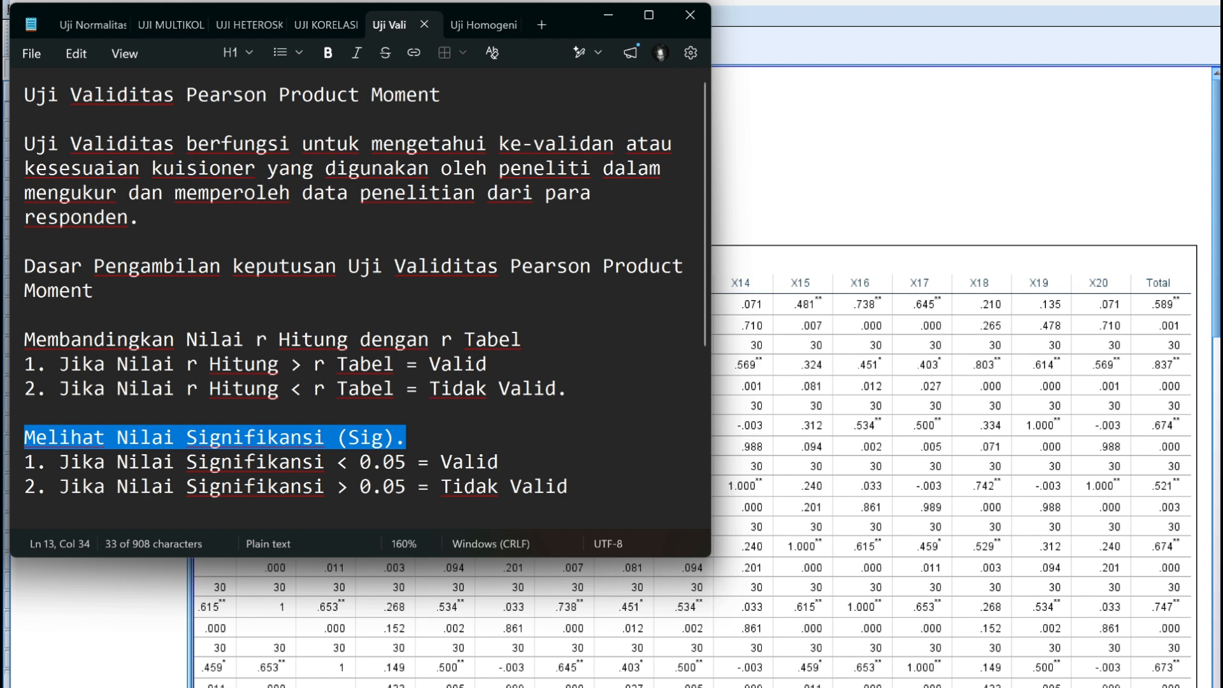
Step: Scroll through the correlation table to examine each item's correlation and significance against Total
click(882, 651)
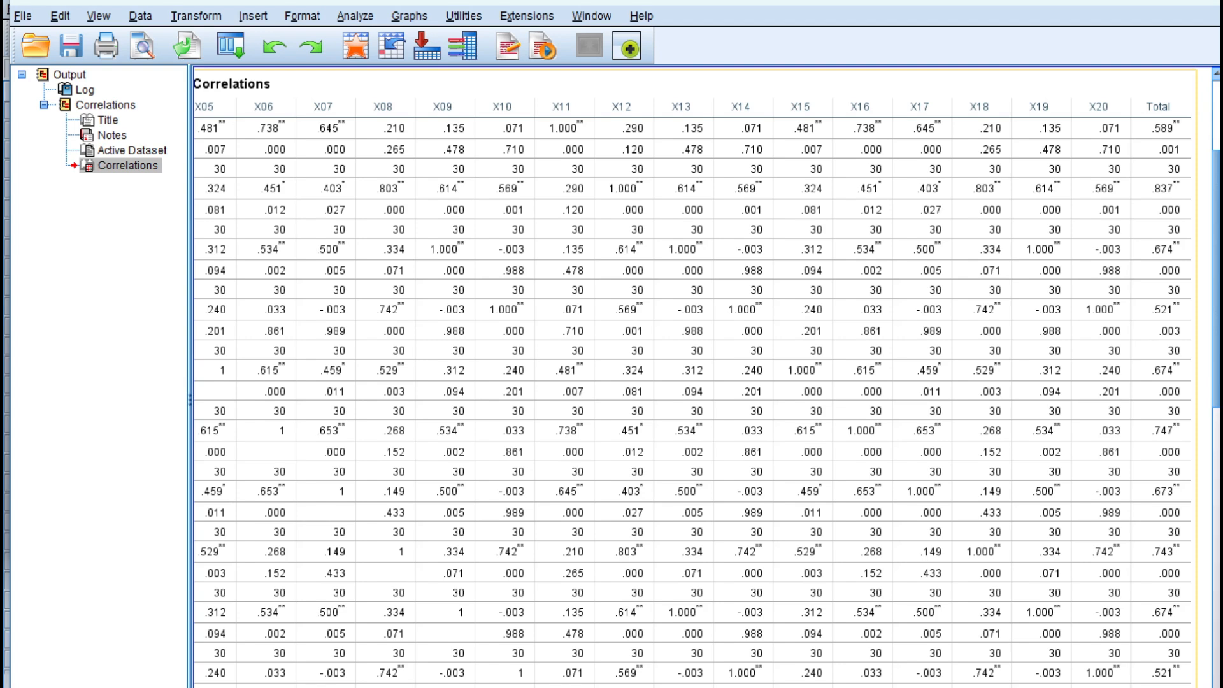
click(570, 686)
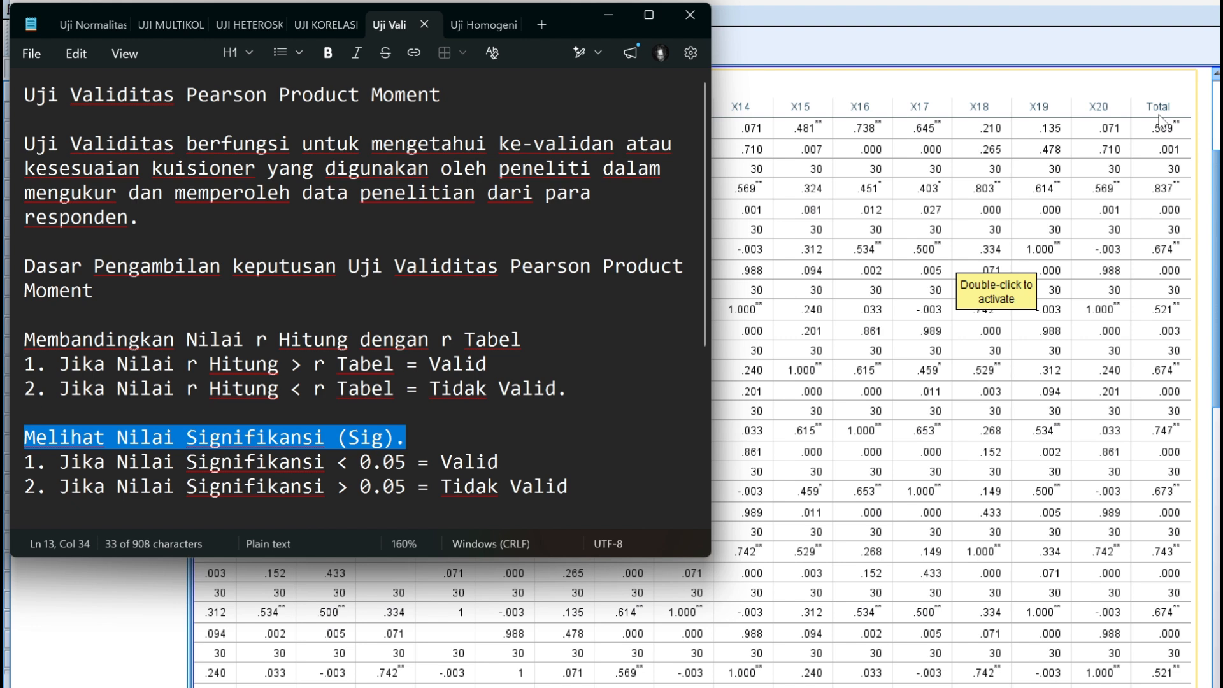
drag(1216, 209, 1219, 522)
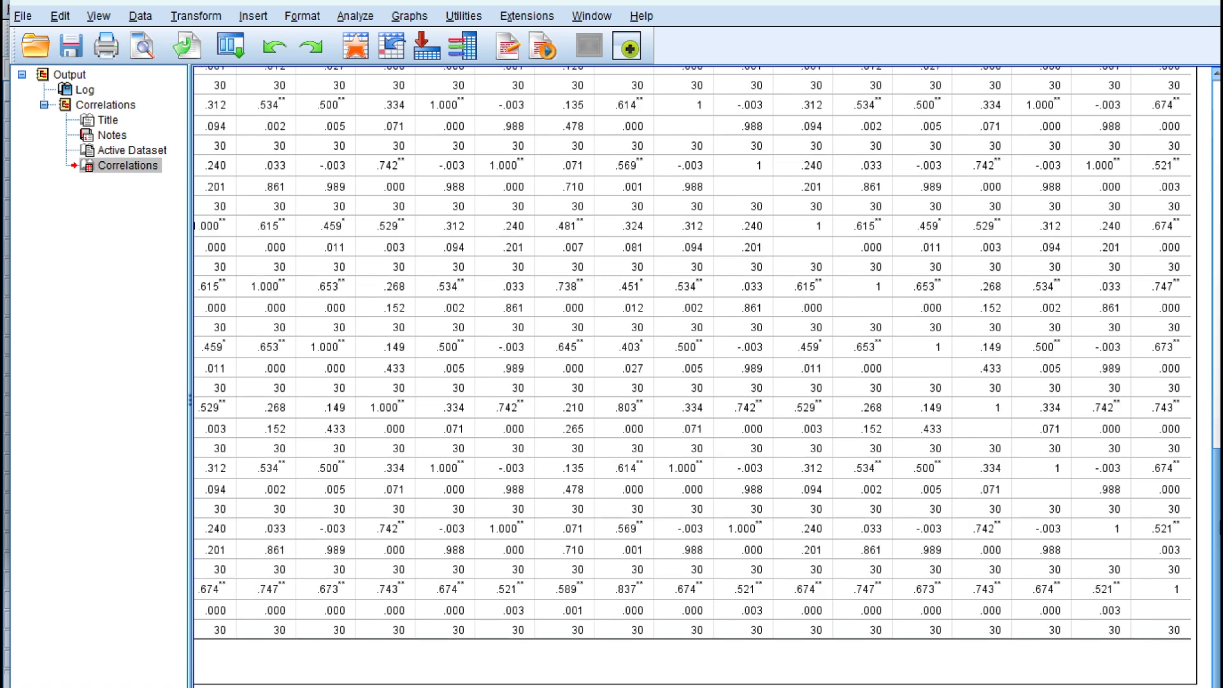
drag(1219, 522, 1219, 475)
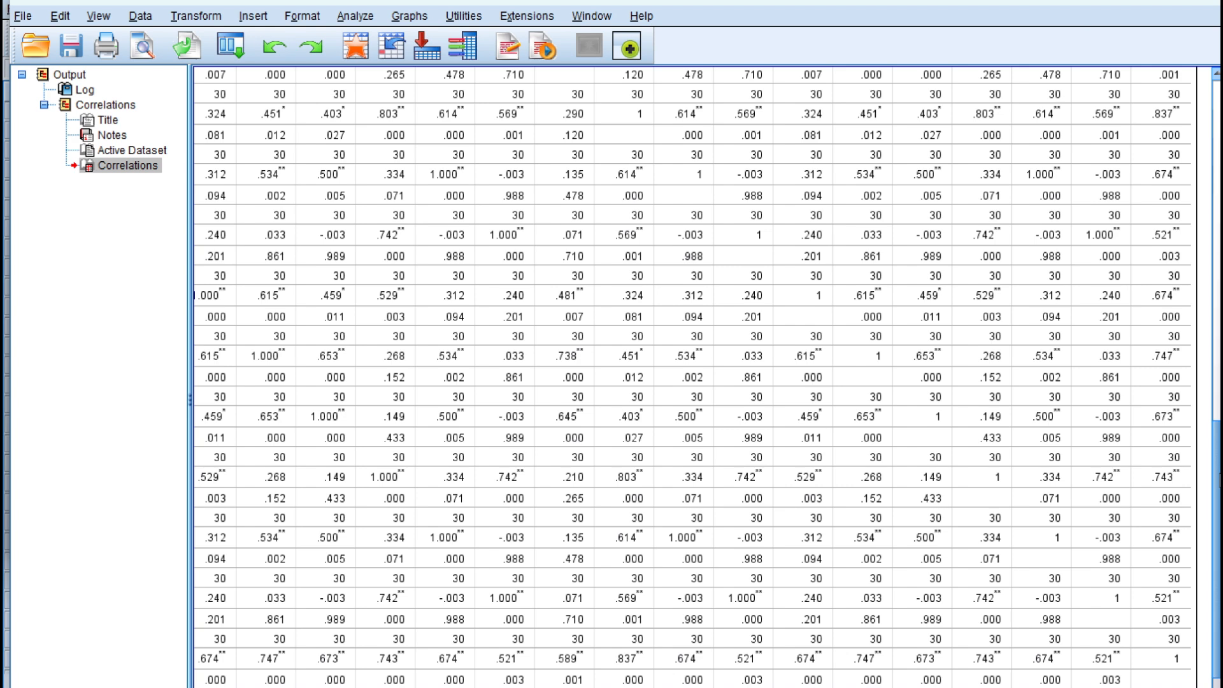
drag(1219, 481, 1219, 212)
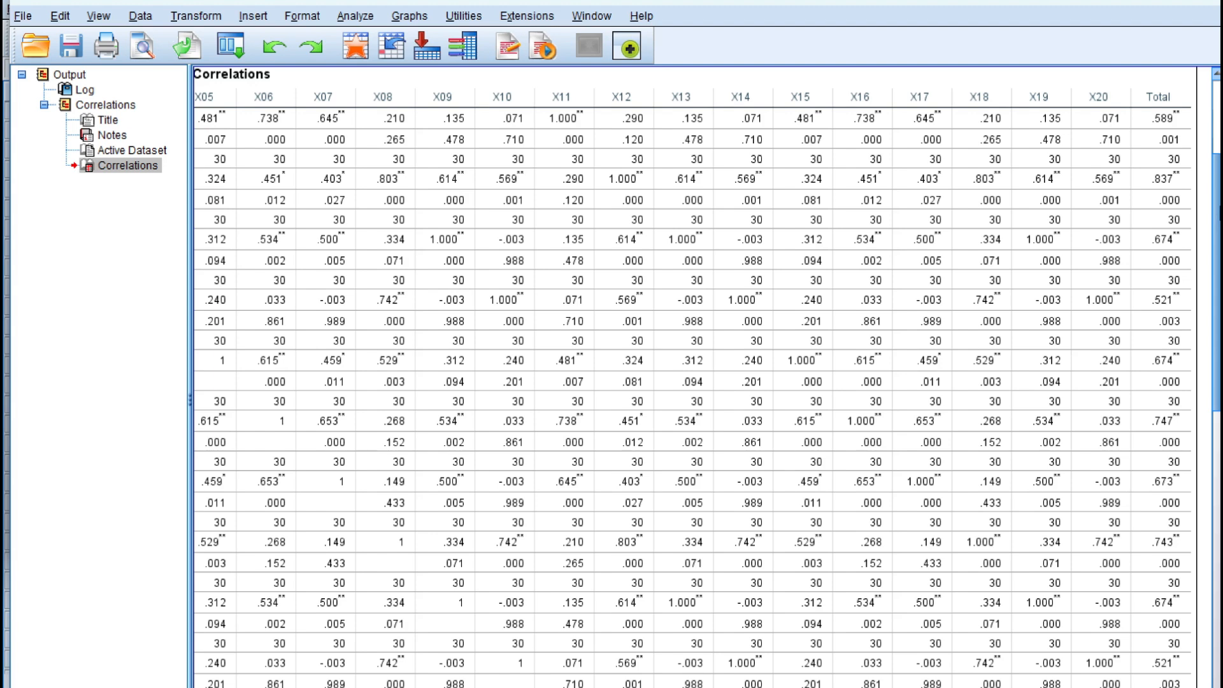
mouse_move(1219, 212)
mouse_down()
mouse_move(1212, 164)
mouse_move(1216, 189)
mouse_up()
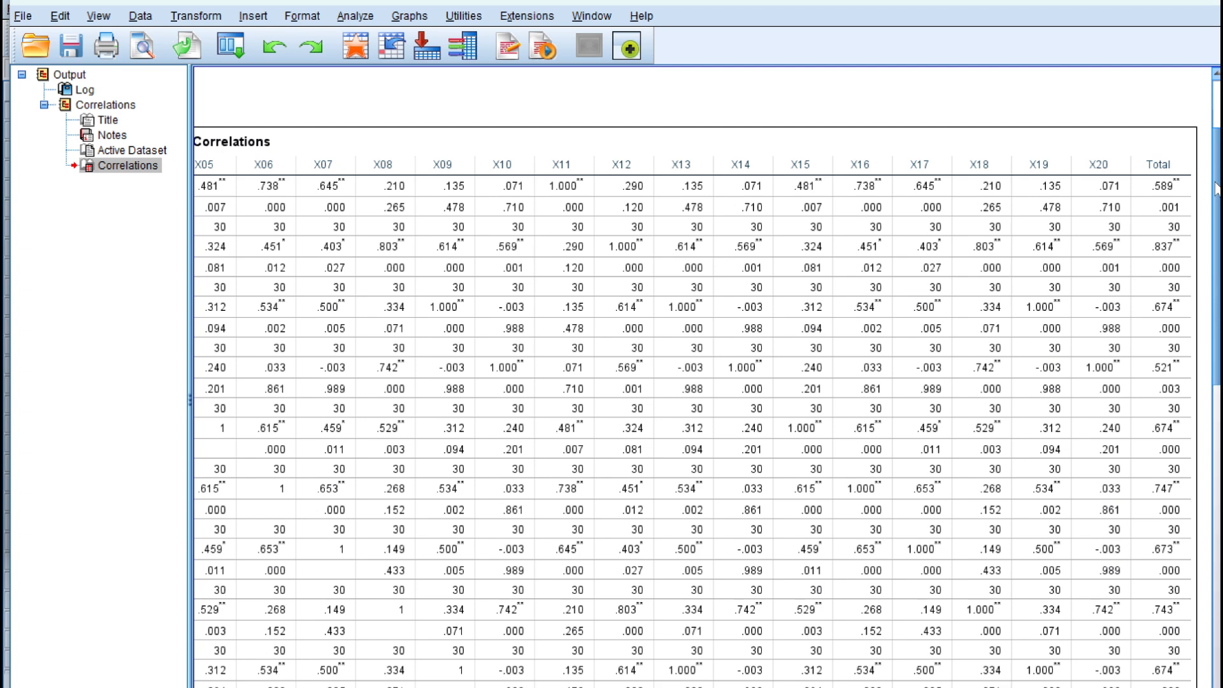
drag(1217, 189, 1216, 213)
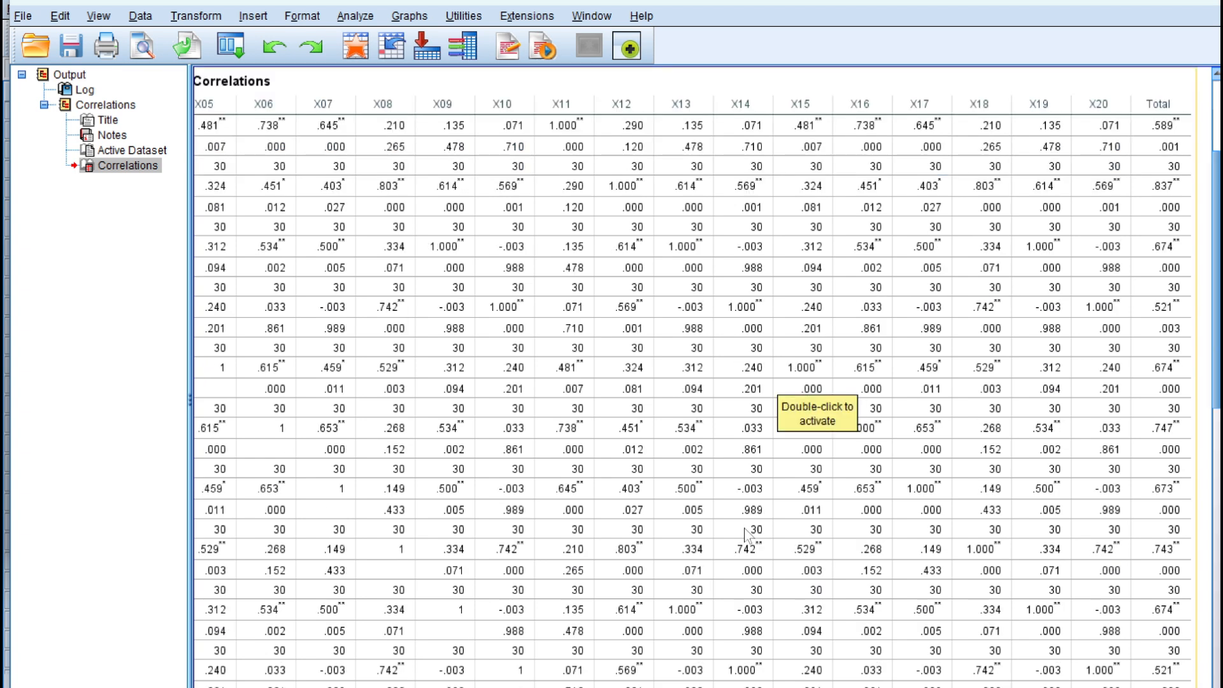